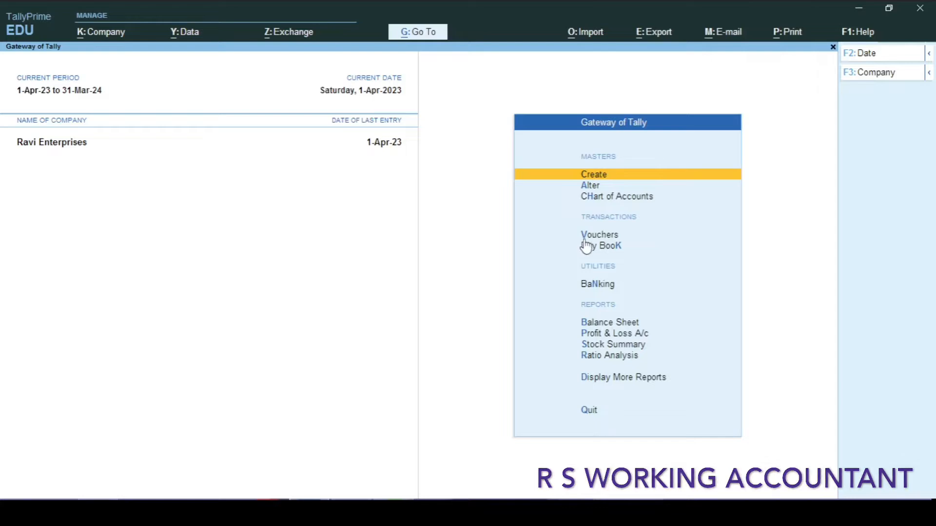
# Open voucher creation and view the Contra, Payment and Receipt voucher forms in turn
pyautogui.press('Down')
pyautogui.press('Down')
pyautogui.press('Down')
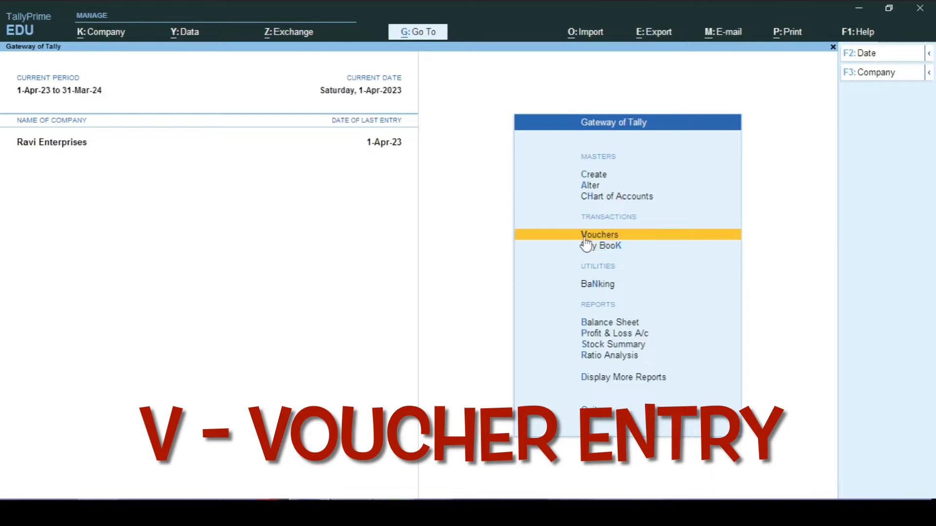
pyautogui.click(584, 237)
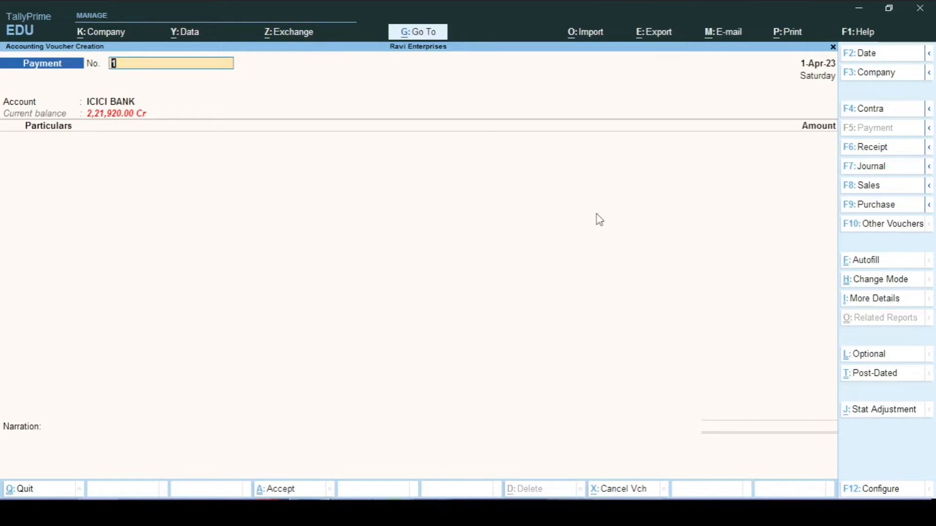
pyautogui.press('F4')
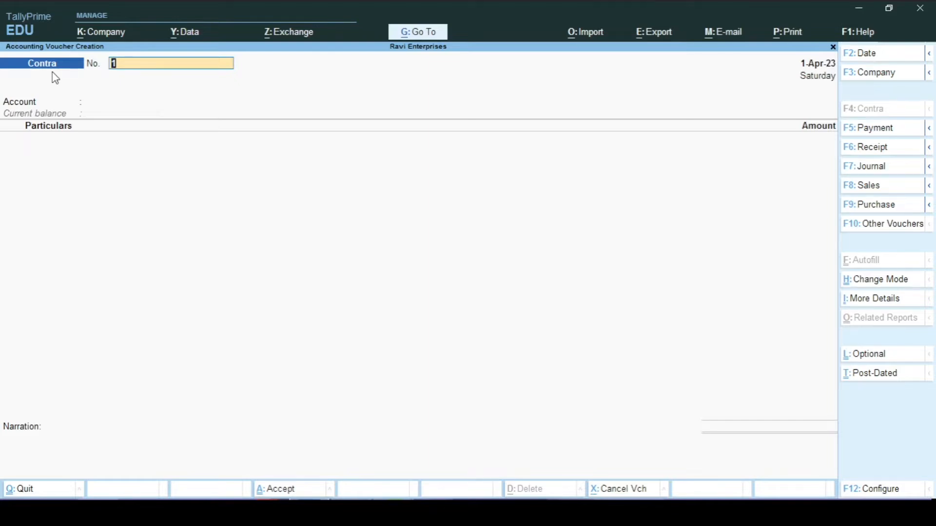
pyautogui.press('F5')
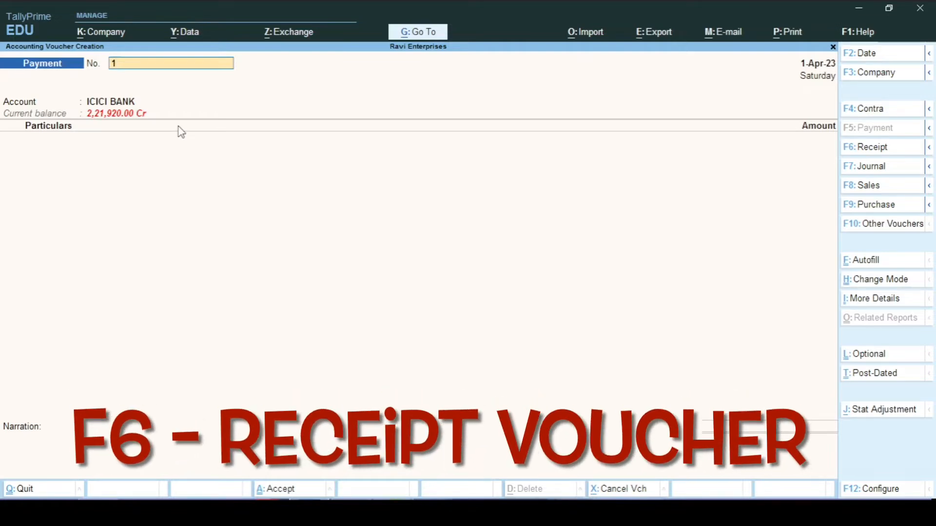
pyautogui.press('F6')
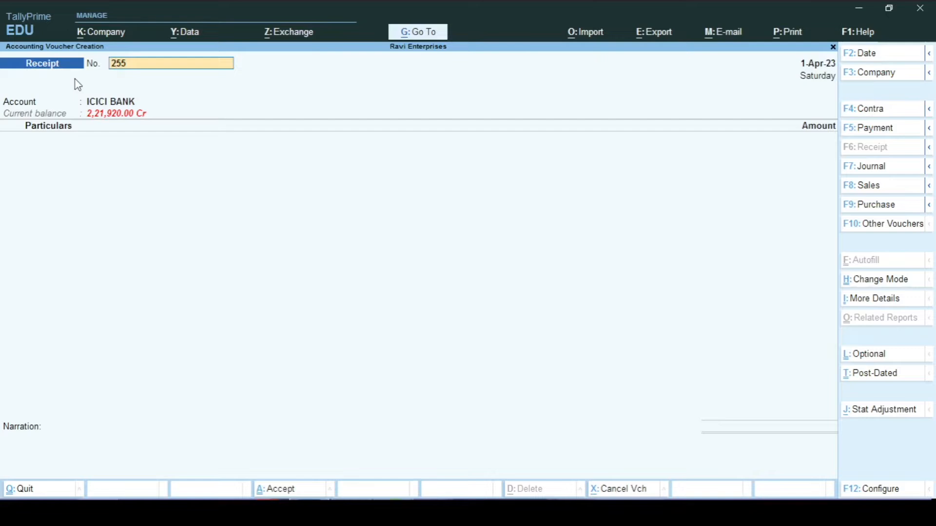
# Cycle through the voucher forms from Contra through Payment, Receipt, Journal and Sales with class Not Applicable to Purchase
pyautogui.press('F4')
pyautogui.press('F5')
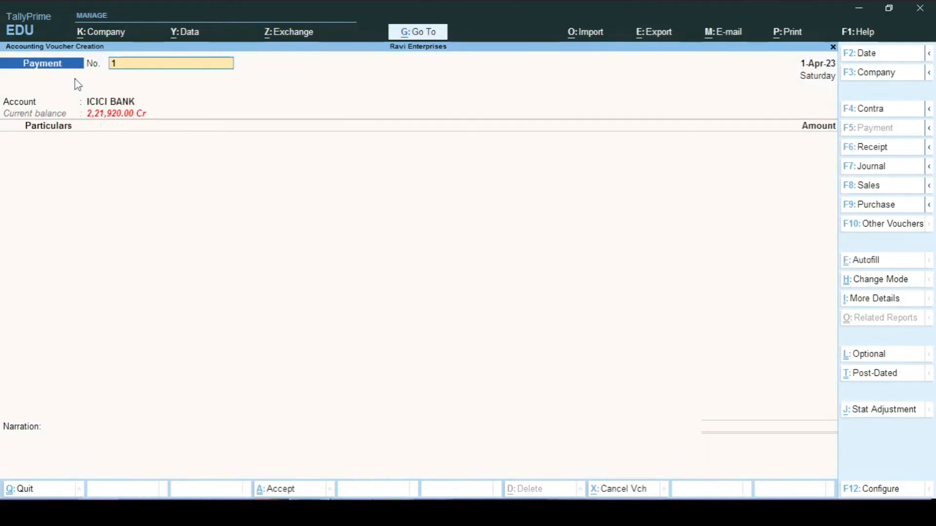
pyautogui.press('F6')
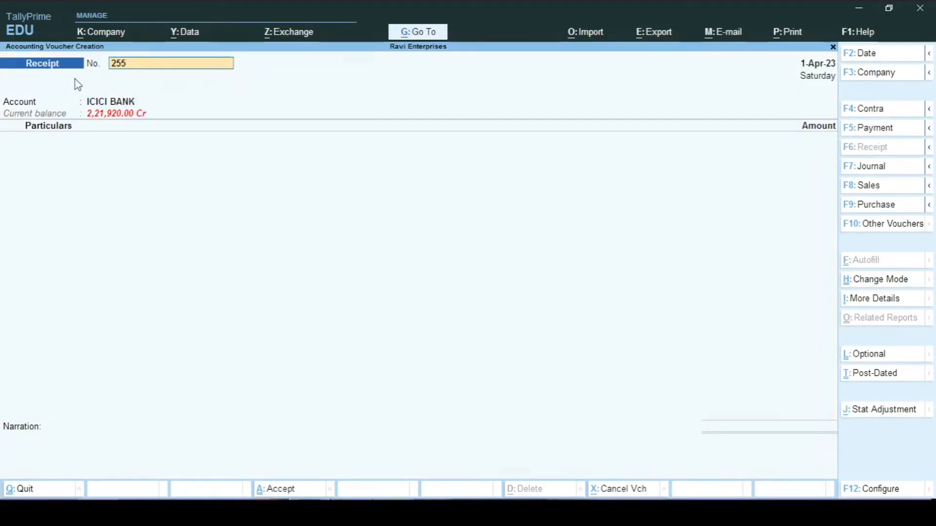
pyautogui.press('F7')
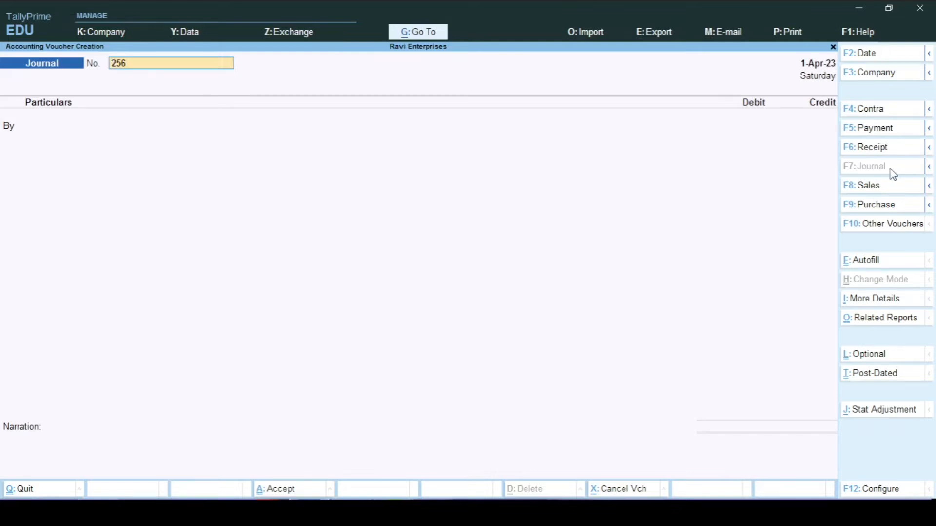
pyautogui.press('F8')
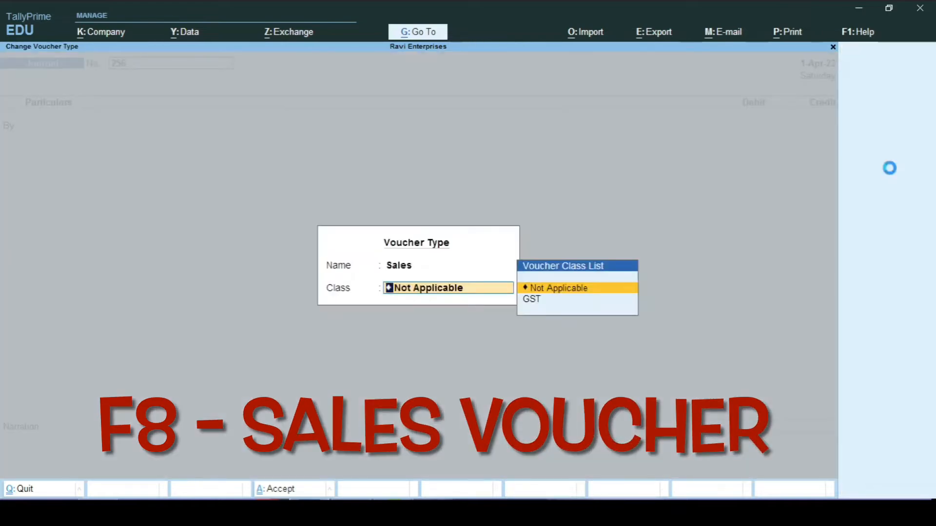
pyautogui.press('Return')
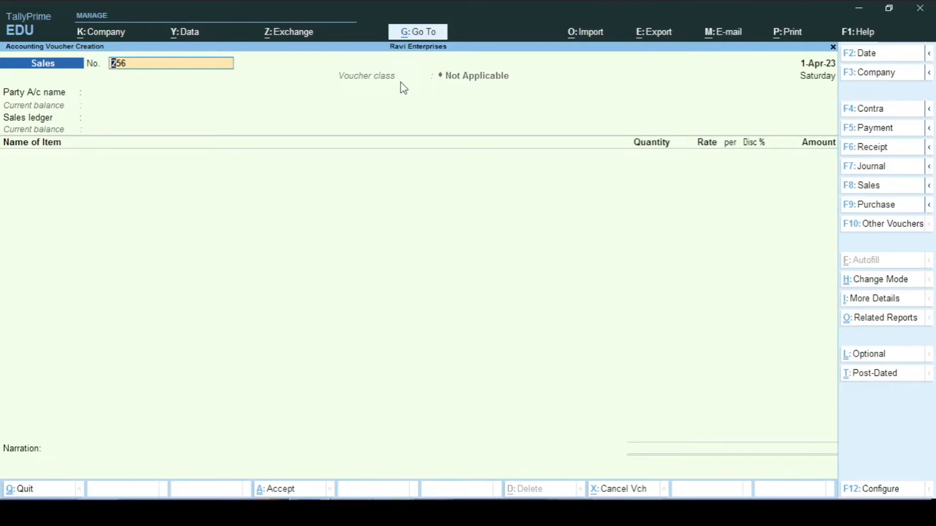
pyautogui.press('F9')
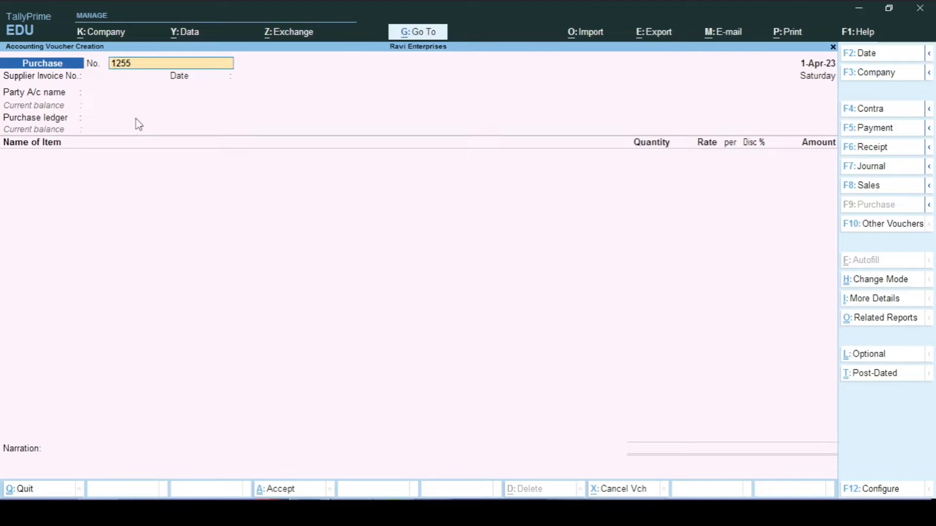
# Clear the purchase voucher number and quit voucher creation without saving
pyautogui.press('BackSpace')
pyautogui.press('BackSpace')
pyautogui.press('BackSpace')
pyautogui.press('BackSpace')
pyautogui.press('Escape')
pyautogui.press('Return')
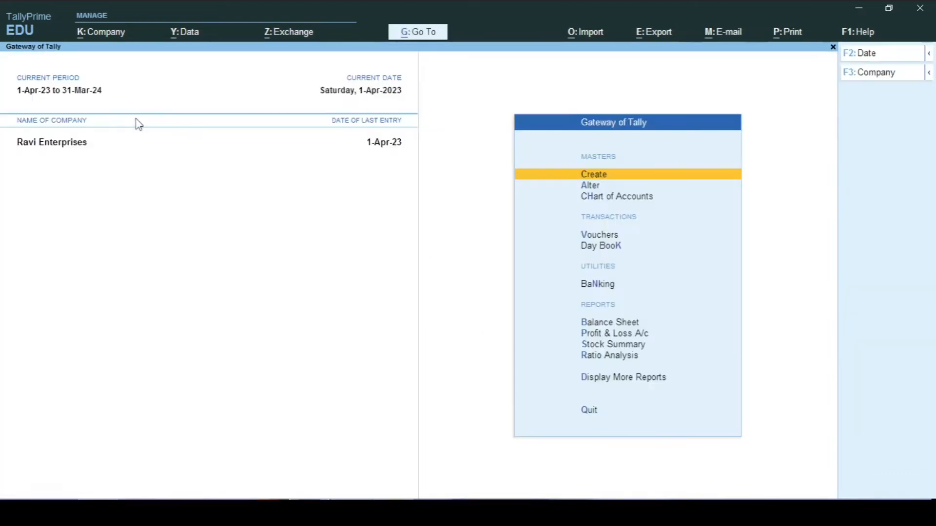
# Reopen voucher creation, review the Contra, Payment, Receipt, Journal, Sales and Purchase forms again, and quit without saving
pyautogui.press('v')
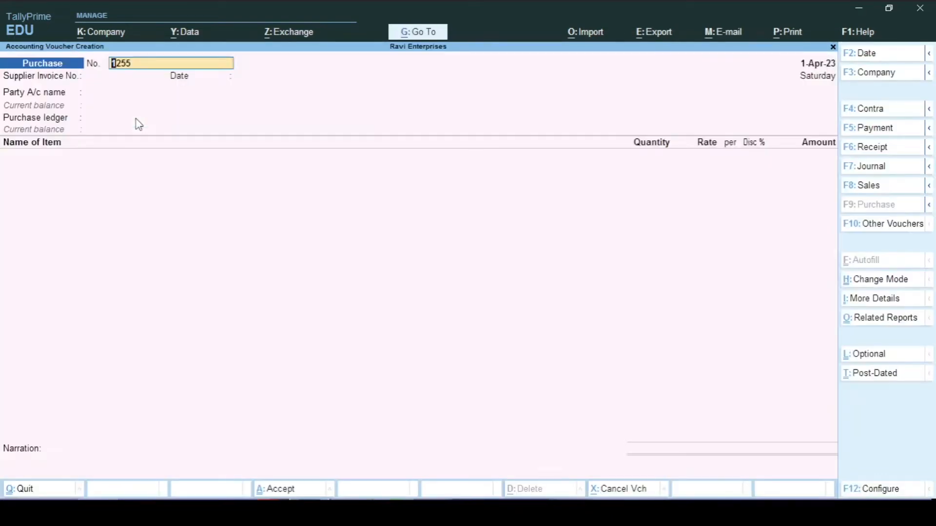
pyautogui.press('F4')
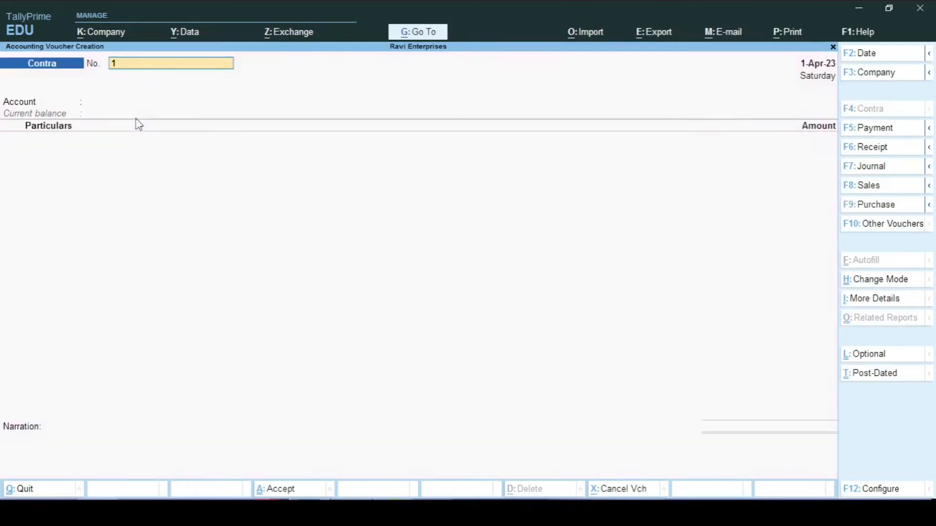
pyautogui.press('F5')
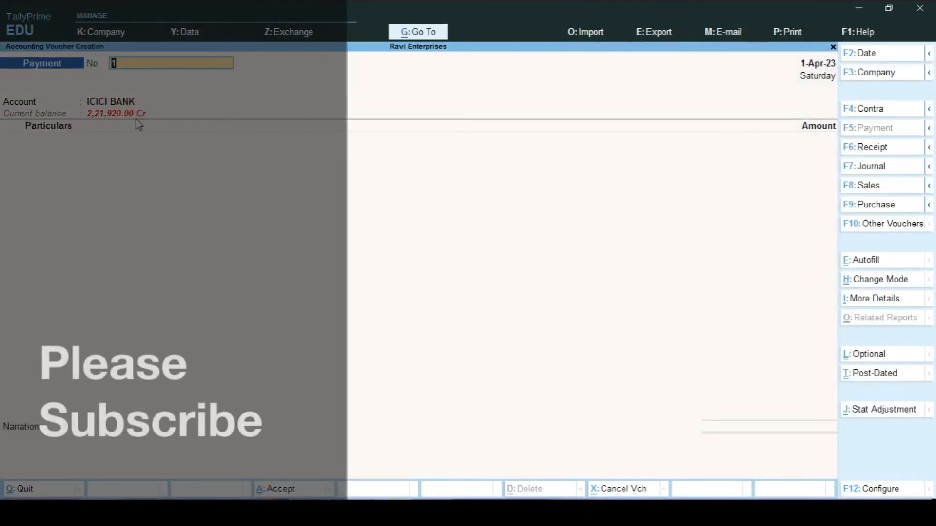
pyautogui.press('F6')
pyautogui.press('F7')
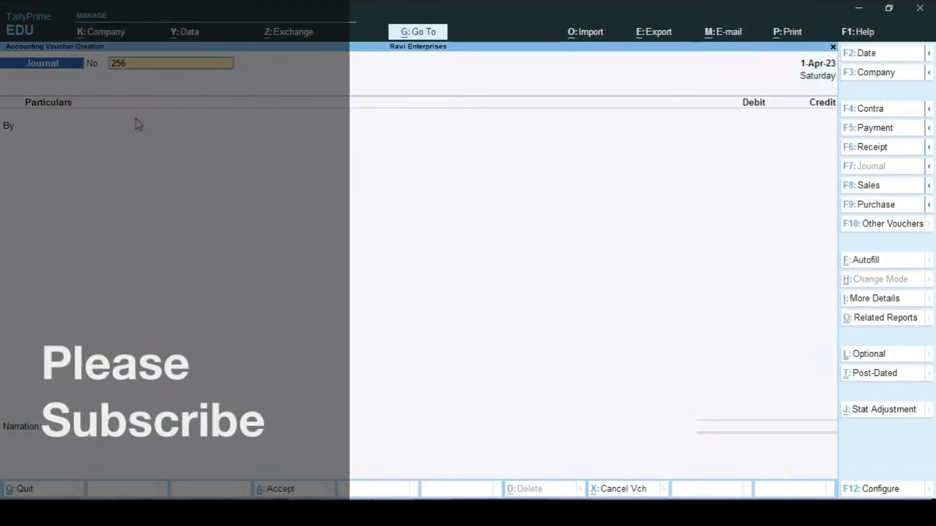
pyautogui.press('F8')
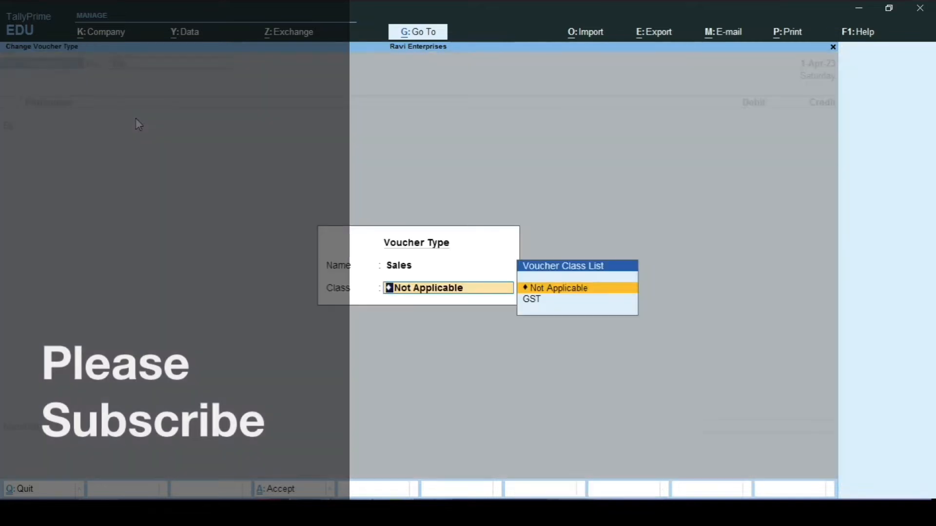
pyautogui.press('Return')
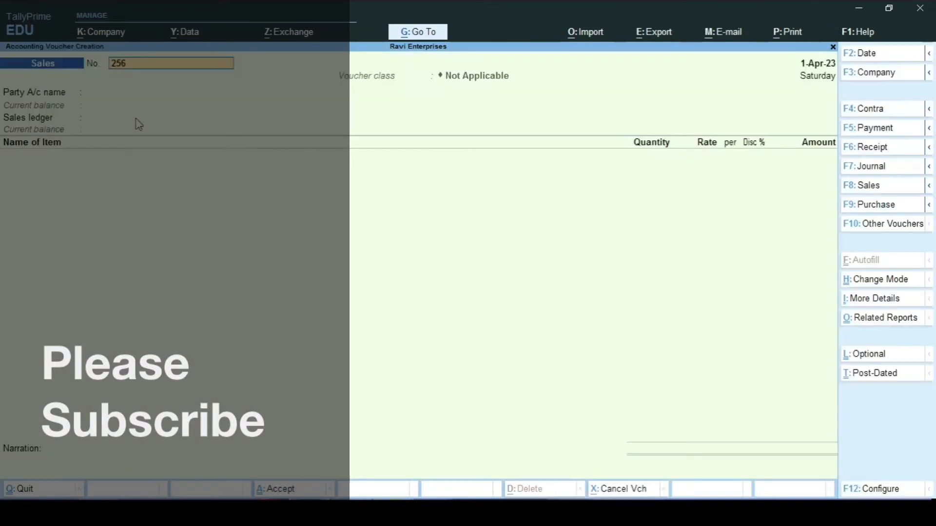
pyautogui.press('F9')
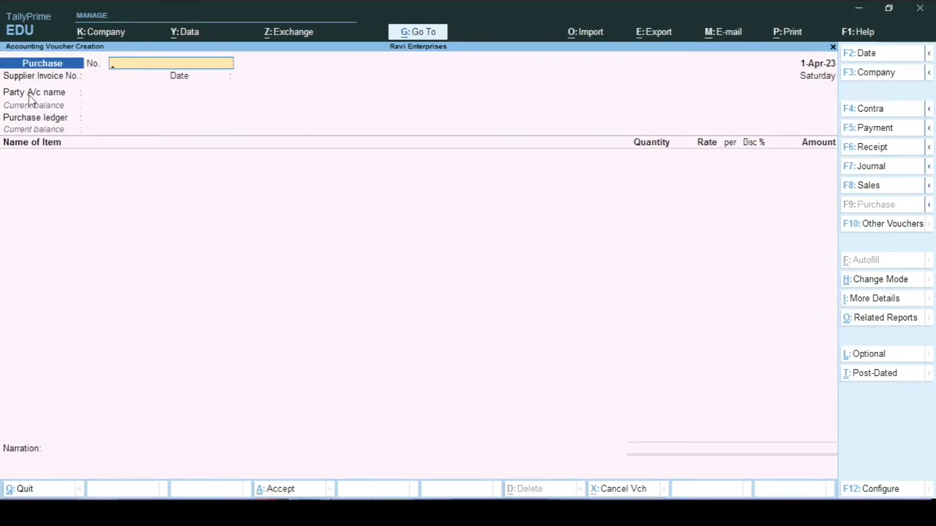
pyautogui.press('Escape')
pyautogui.press('Return')
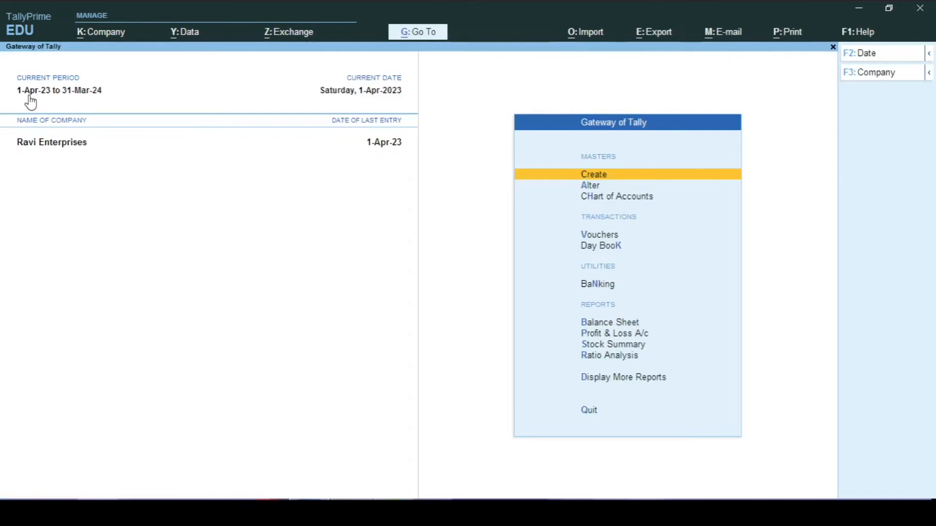
# Open voucher creation and switch to a Sales voucher with the class Not Applicable
pyautogui.press('v')
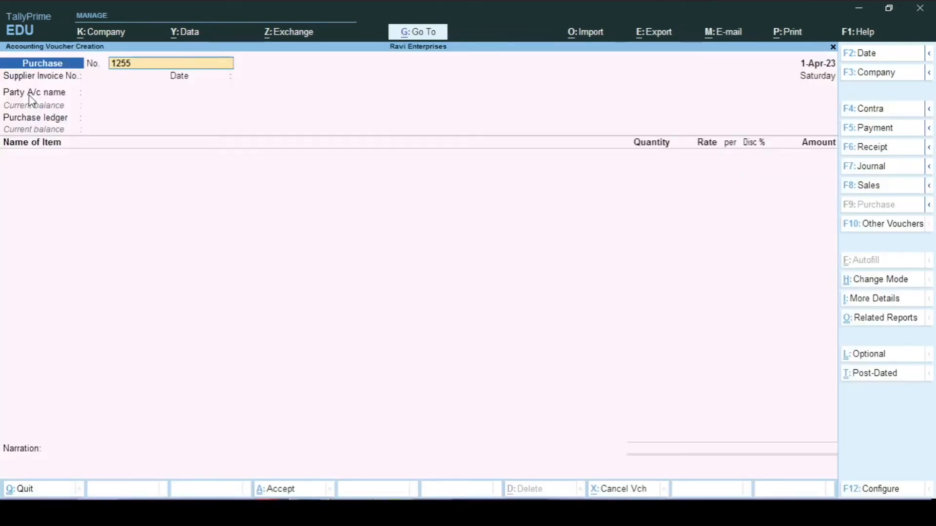
pyautogui.press('F8')
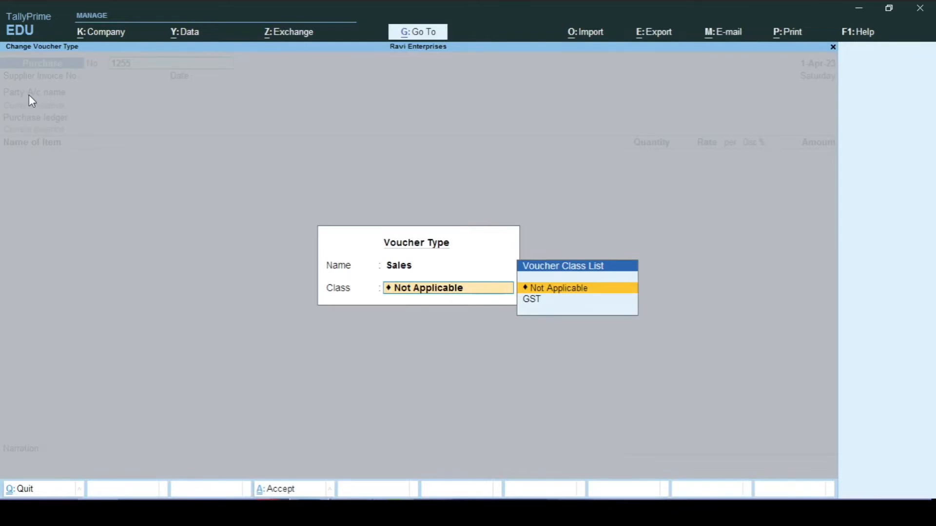
pyautogui.press('Return')
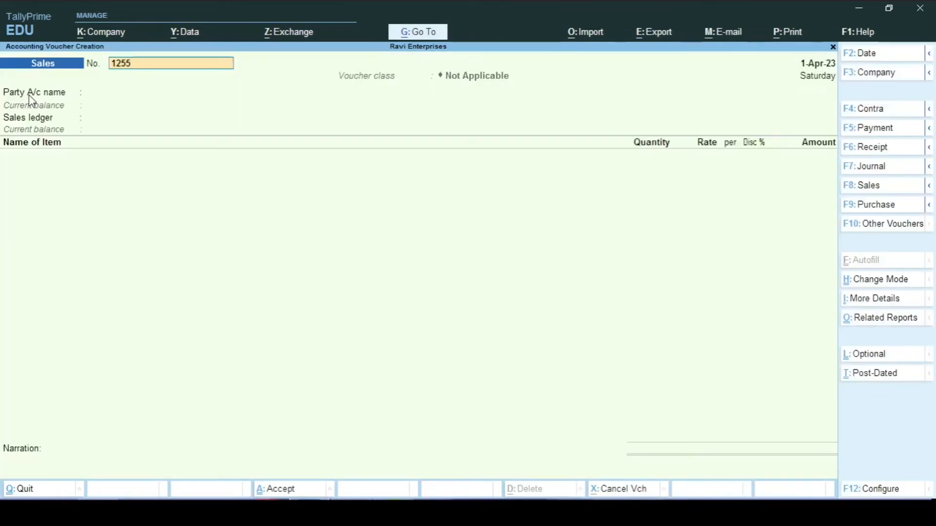
pyautogui.press('F2')
pyautogui.write('1/4')
pyautogui.press('BackSpace')
pyautogui.press('BackSpace')
pyautogui.press('BackSpace')
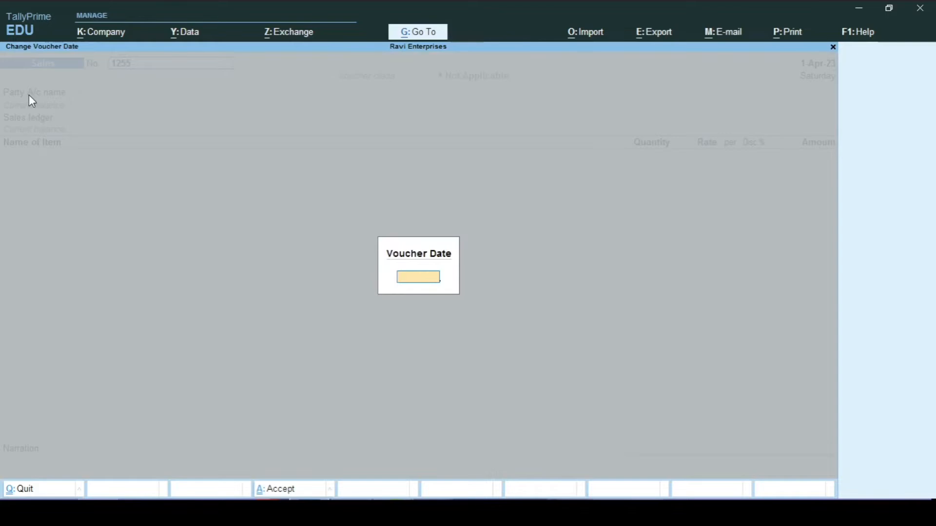
pyautogui.press('Escape')
# Change the period to start on 1/4/2012, keeping the end date 31-3-2024
pyautogui.hotkey('alt', 'F2')
pyautogui.write('1/4/')
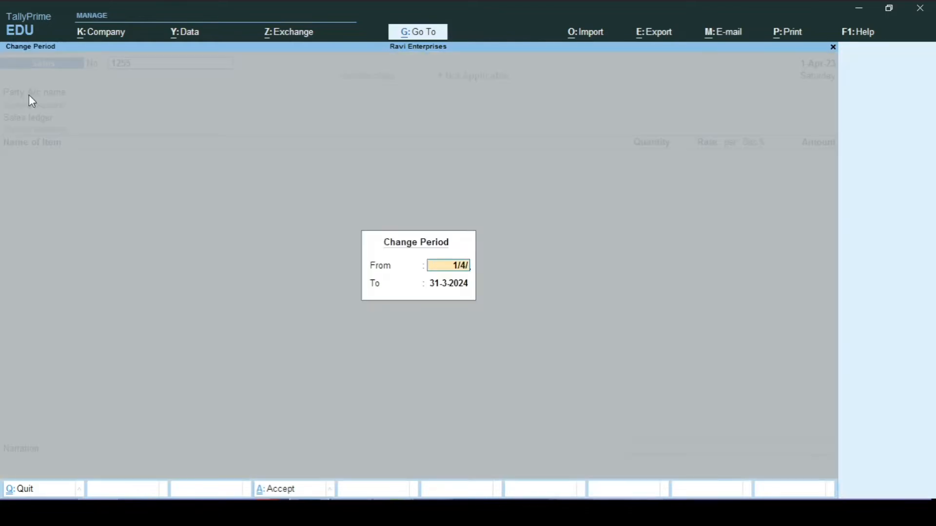
pyautogui.write('2012')
pyautogui.press('Return')
pyautogui.press('Return')
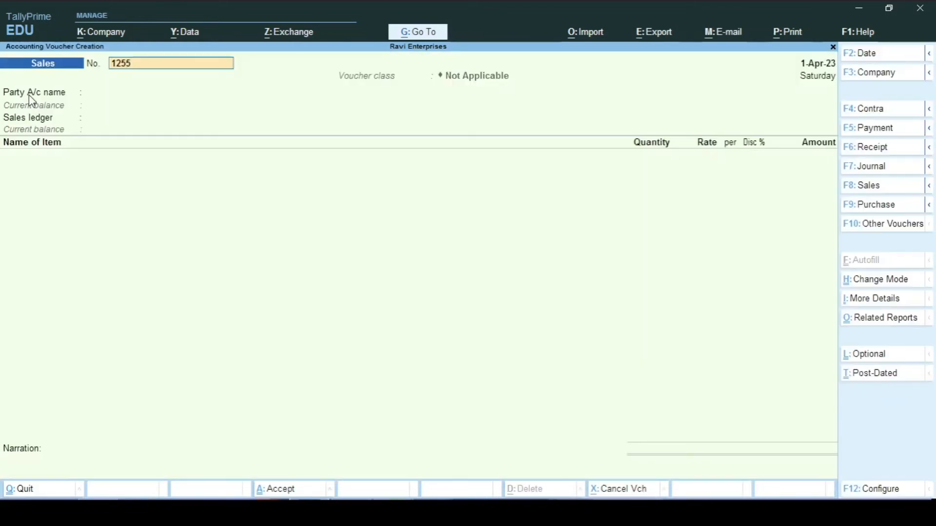
# Choose Alpha Traders as the party, accept its dispatch and party details, and pick GST SALE 18 % as the sales ledger
pyautogui.press('Return')
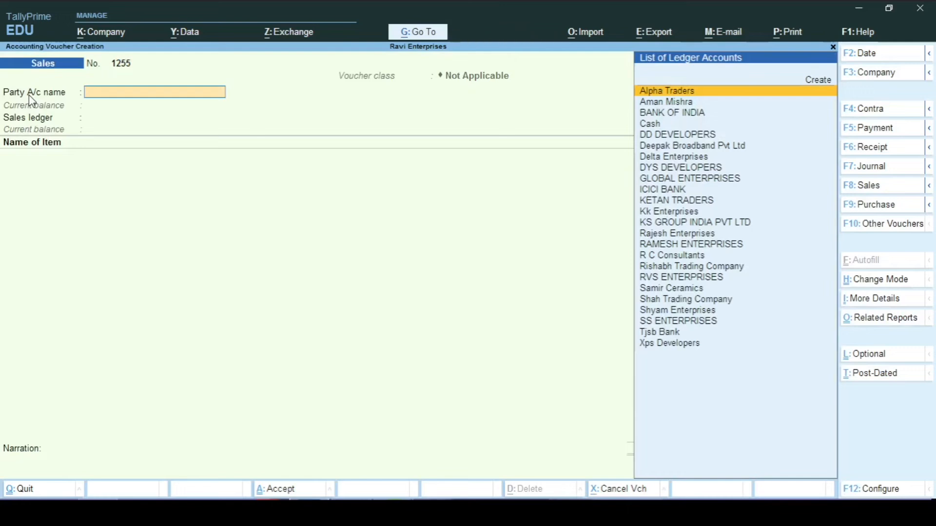
pyautogui.press('Return')
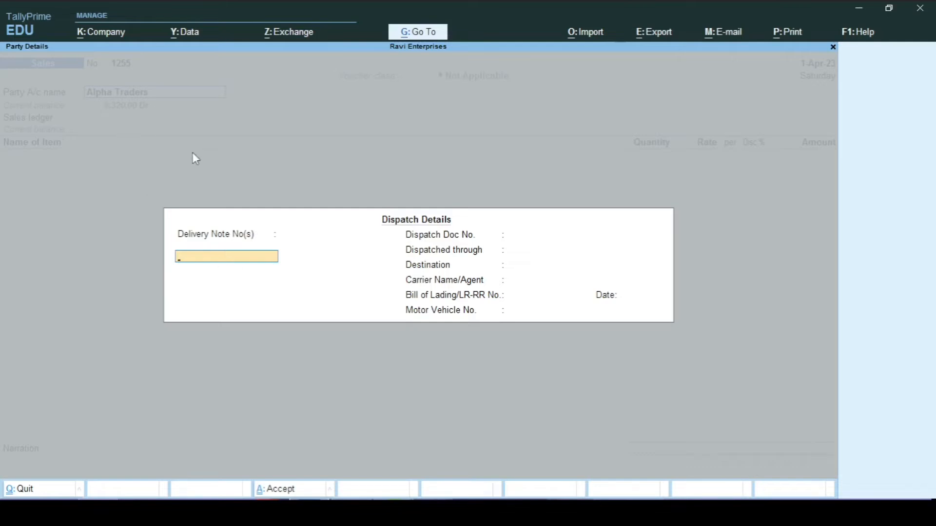
pyautogui.press('ctrl')
pyautogui.hotkey('ctrl', 'a')
pyautogui.press('ctrl')
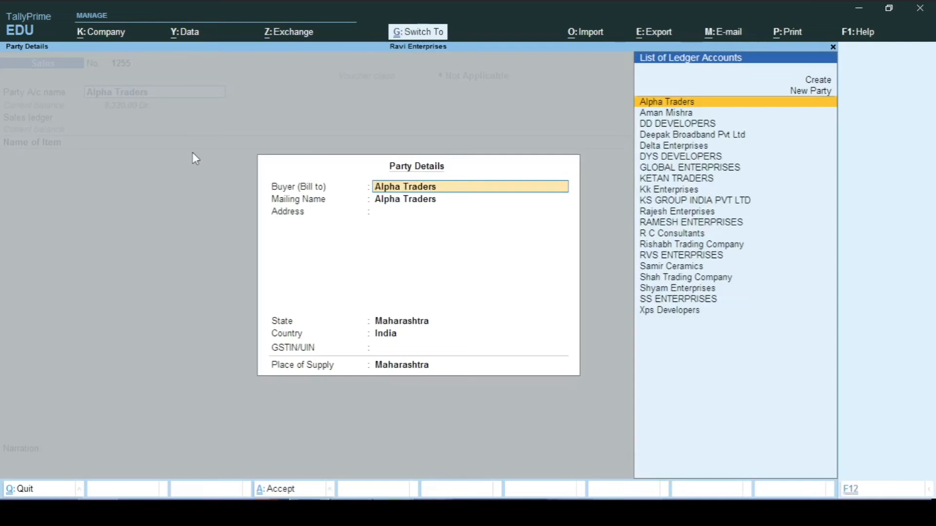
pyautogui.hotkey('ctrl', 'a')
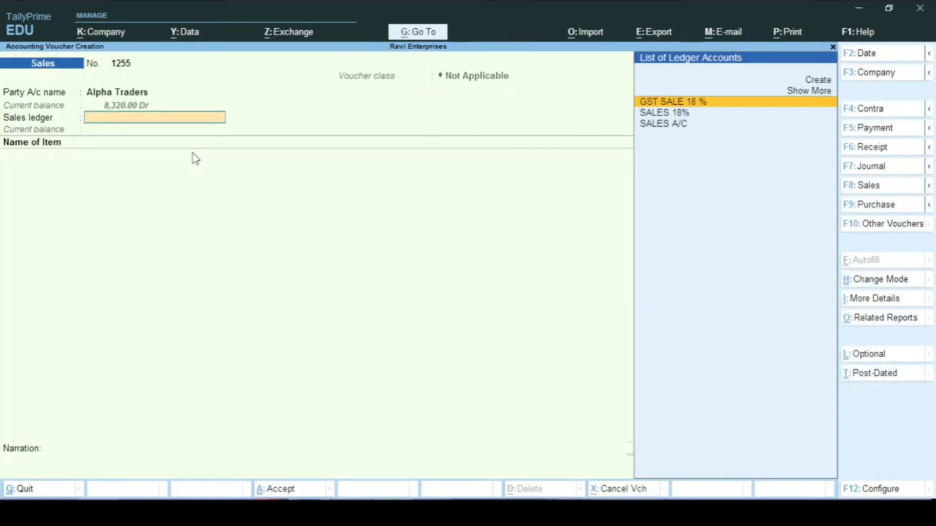
pyautogui.press('Return')
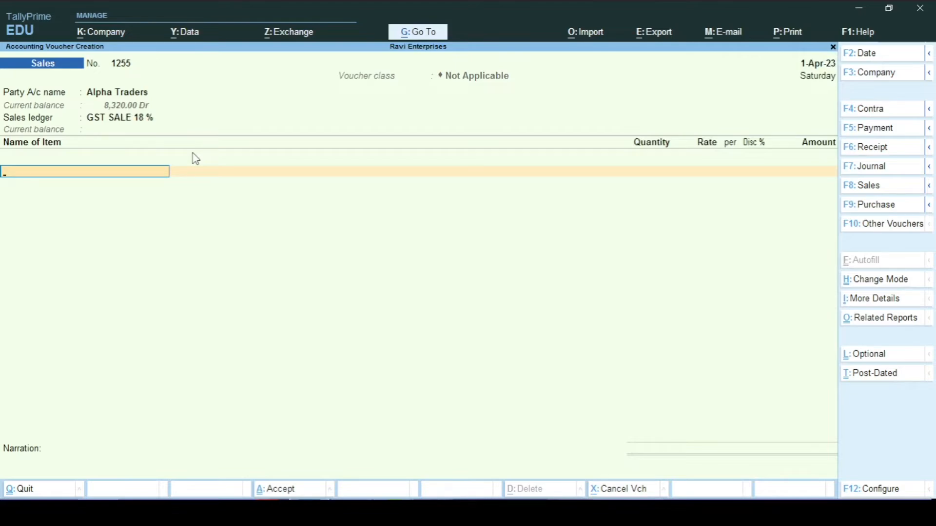
# Add the stock item Mirror to the sales voucher and allocate it to the Bhiwandi godown
pyautogui.write('S')
pyautogui.press('Up')
pyautogui.press('Up')
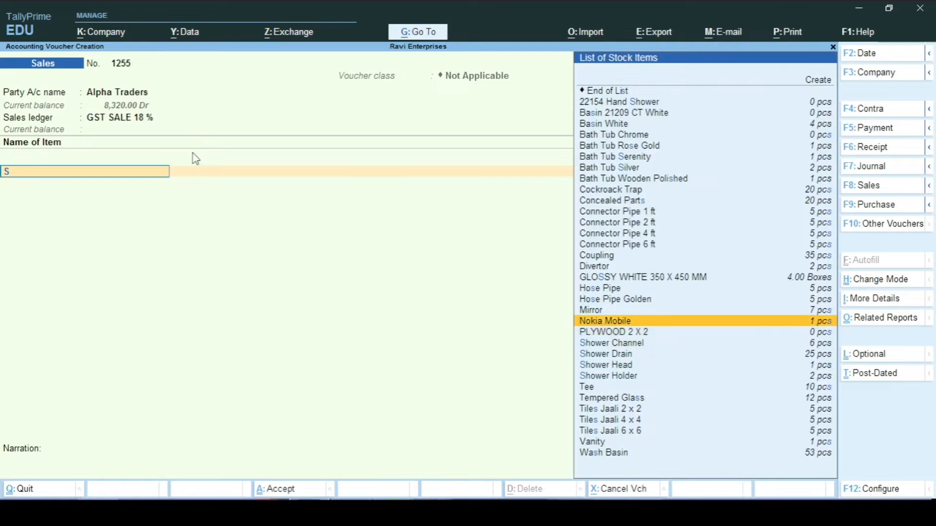
pyautogui.press('Up')
pyautogui.press('Return')
pyautogui.press('Return')
pyautogui.press('Return')
pyautogui.press('Return')
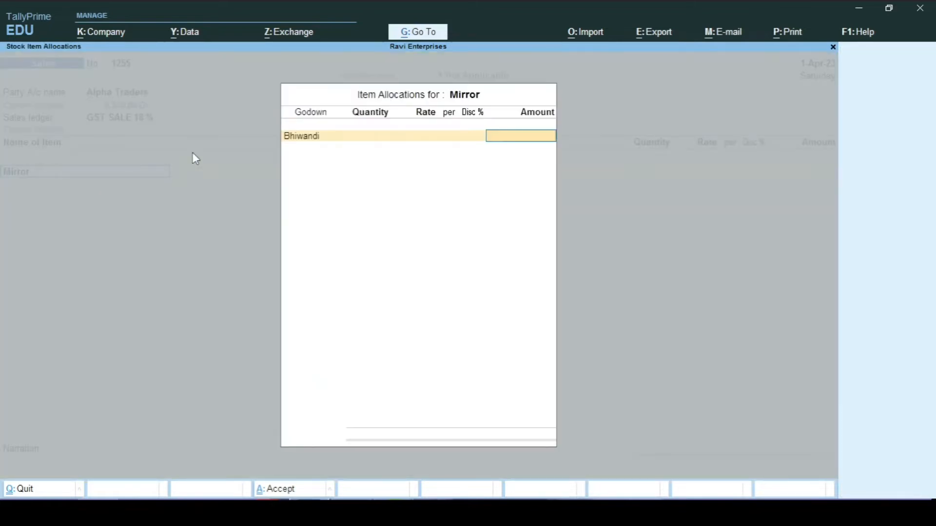
# Set the Mirror quantity to 1 pcs at the rate 10,000.00 per pcs and accept the item allocation
pyautogui.press('BackSpace')
pyautogui.write('1')
pyautogui.press('Return')
pyautogui.press('Return')
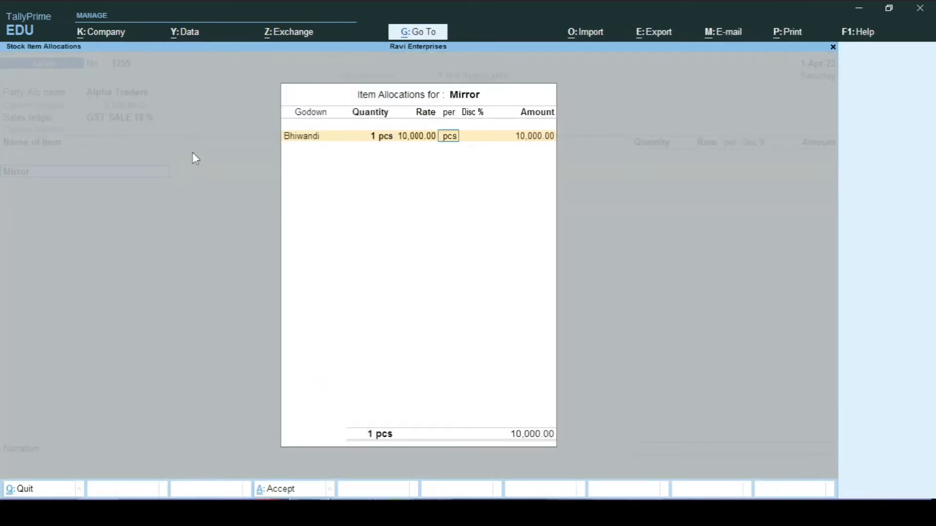
pyautogui.press('Return')
pyautogui.press('Return')
pyautogui.press('Return')
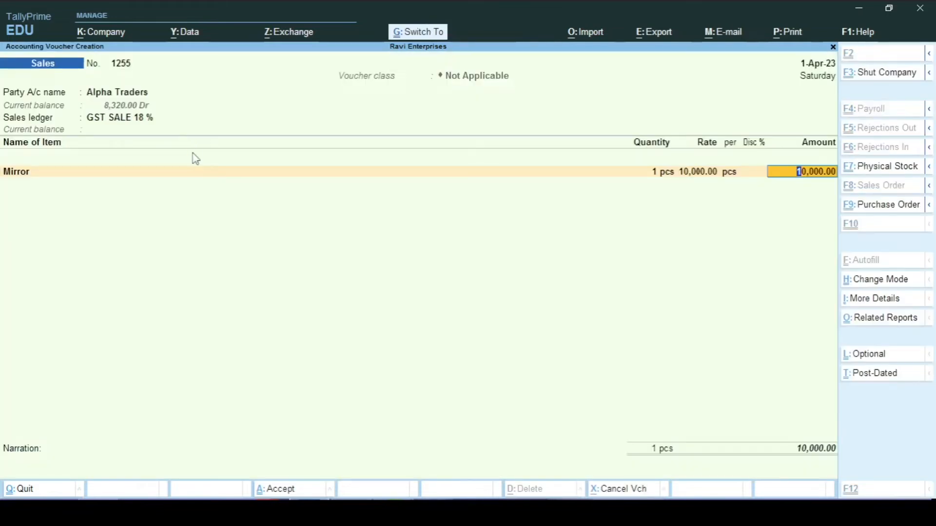
# Save the Mirror sales voucher and reopen it for alteration
pyautogui.hotkey('ctrl', 'a')
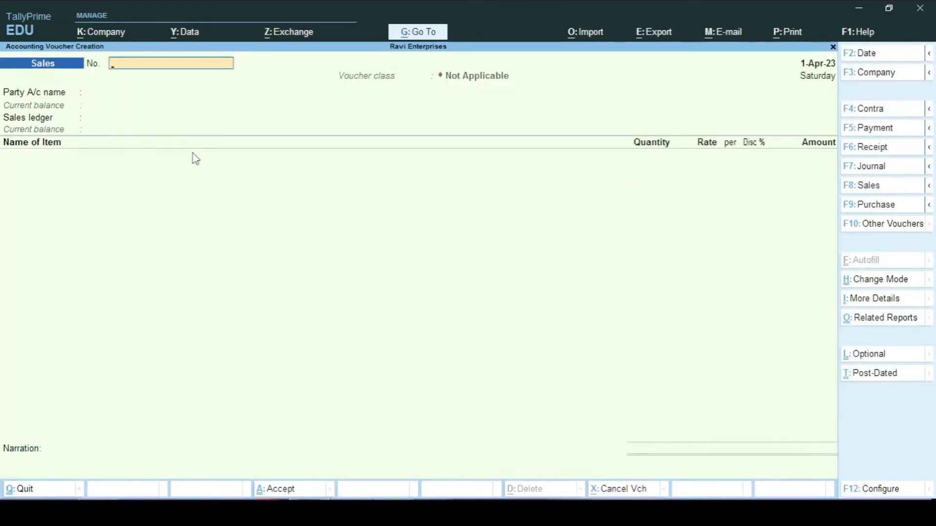
pyautogui.press('pageup')
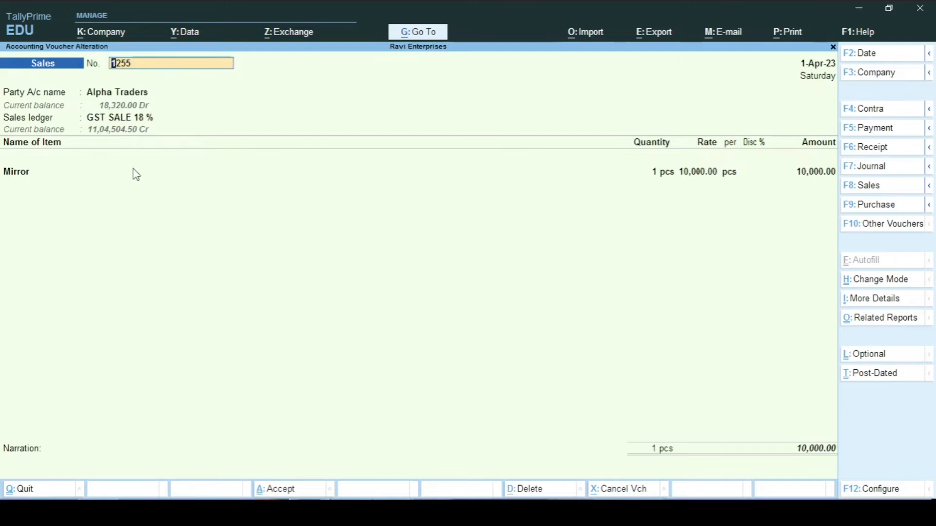
# Keep Alpha Traders as the party in the reopened voucher and accept its dispatch and party details
pyautogui.press('Return')
pyautogui.press('Return')
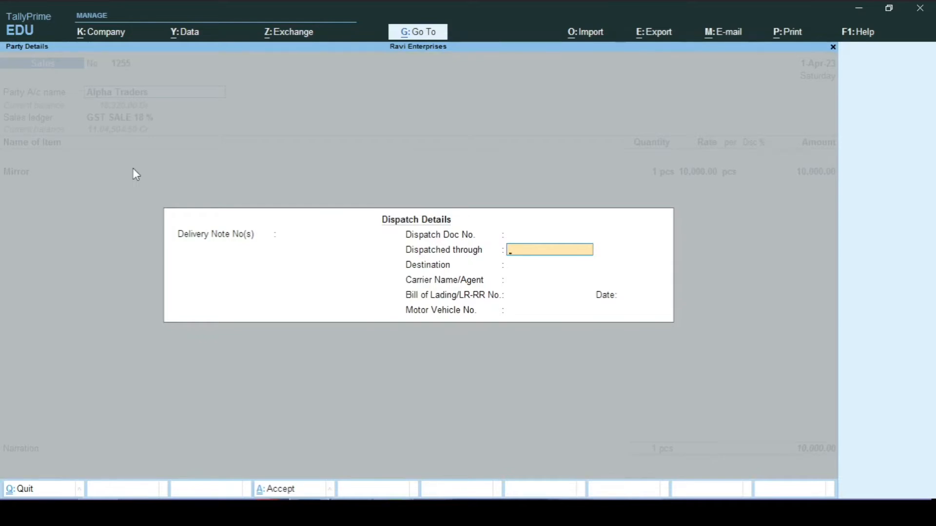
pyautogui.press('Escape')
pyautogui.press('Return')
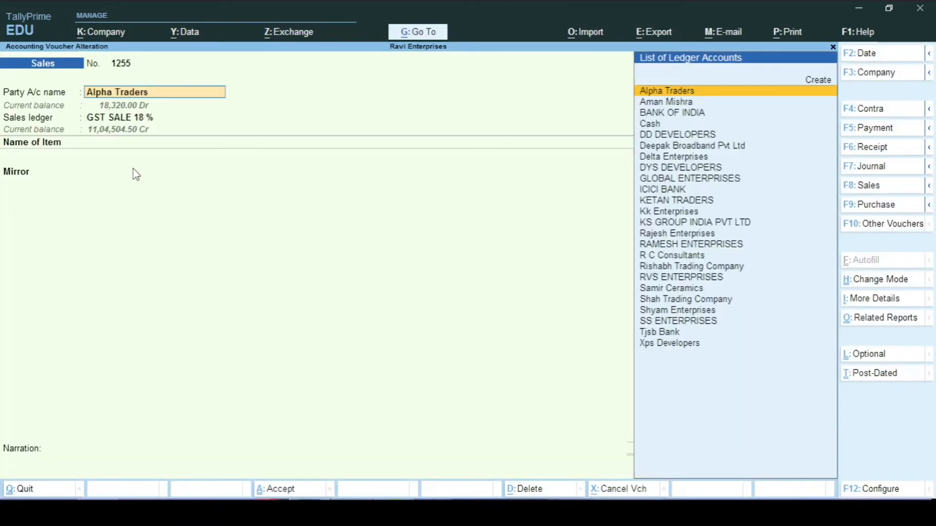
pyautogui.press('Return')
pyautogui.press('Return')
pyautogui.press('Return')
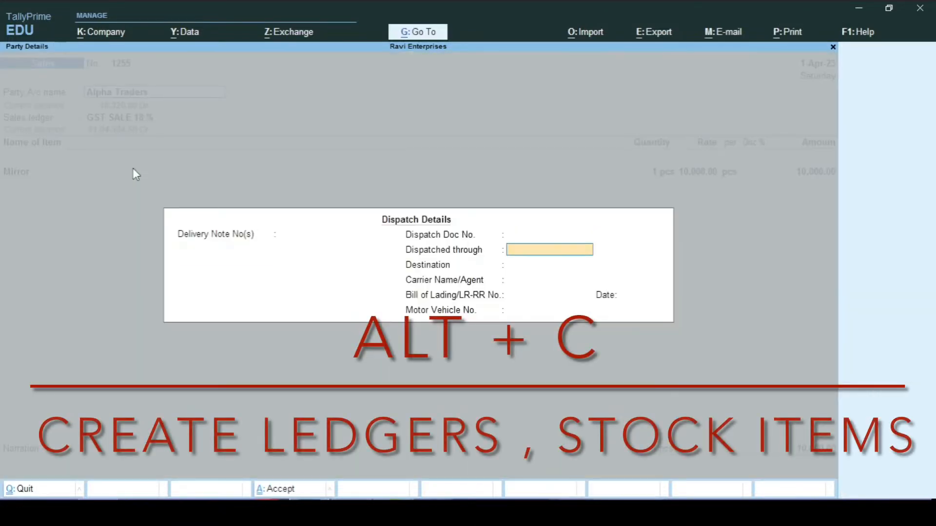
pyautogui.hotkey('ctrl', 'a')
pyautogui.hotkey('ctrl', 'a')
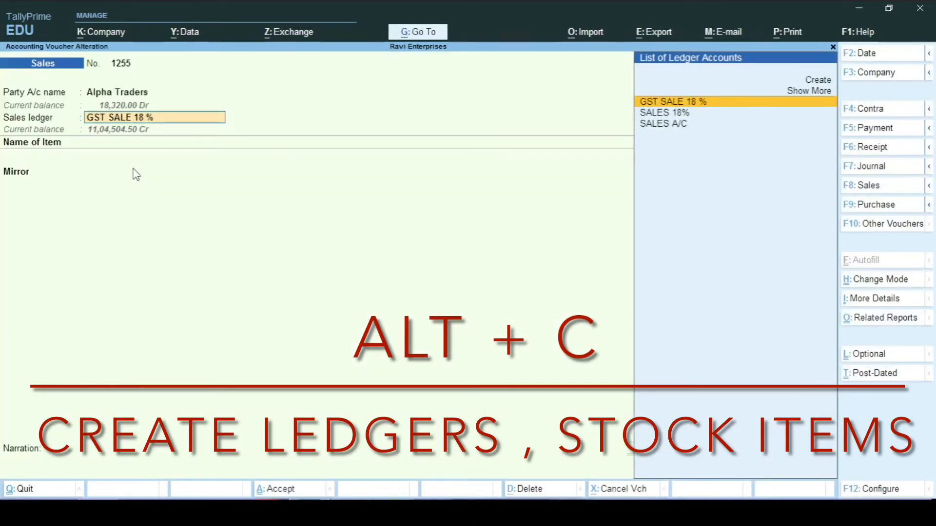
# Keep the GST SALE 18 % ledger and the existing Mirror allocation, and advance to the empty second item line
pyautogui.press('Return')
pyautogui.press('Return')
pyautogui.press('Return')
pyautogui.press('Return')
pyautogui.press('Return')
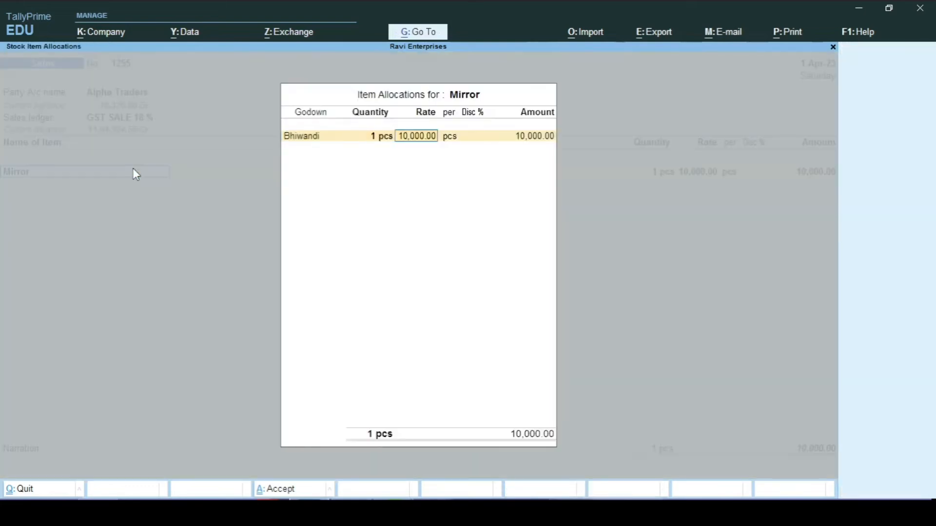
pyautogui.press('Return')
pyautogui.press('Return')
pyautogui.press('Return')
pyautogui.press('Return')
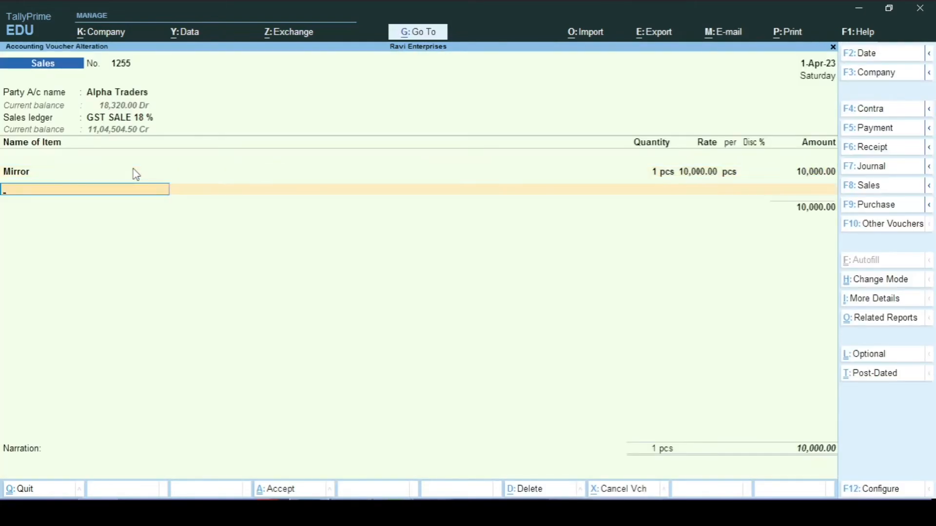
# Start creating a stock item from the second item line, naming it Table under the Primary group
pyautogui.hotkey('alt', 'c')
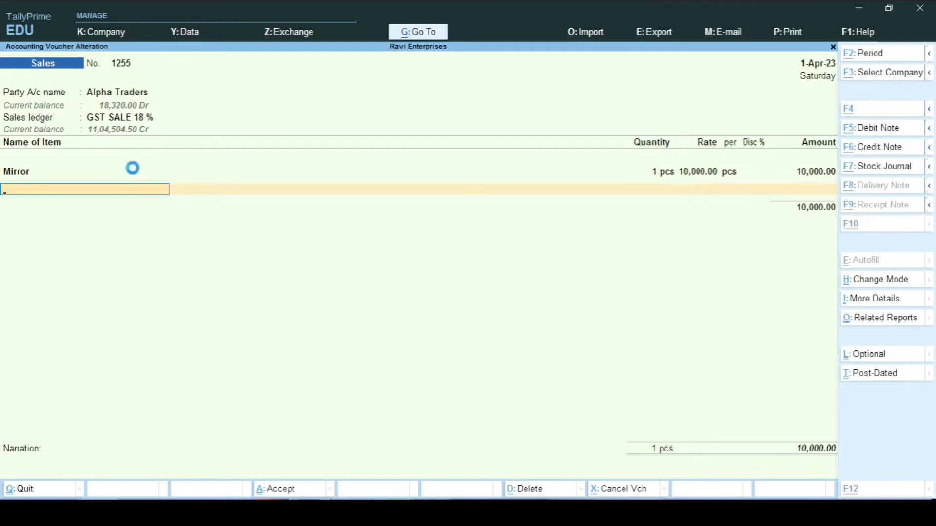
pyautogui.press('Escape')
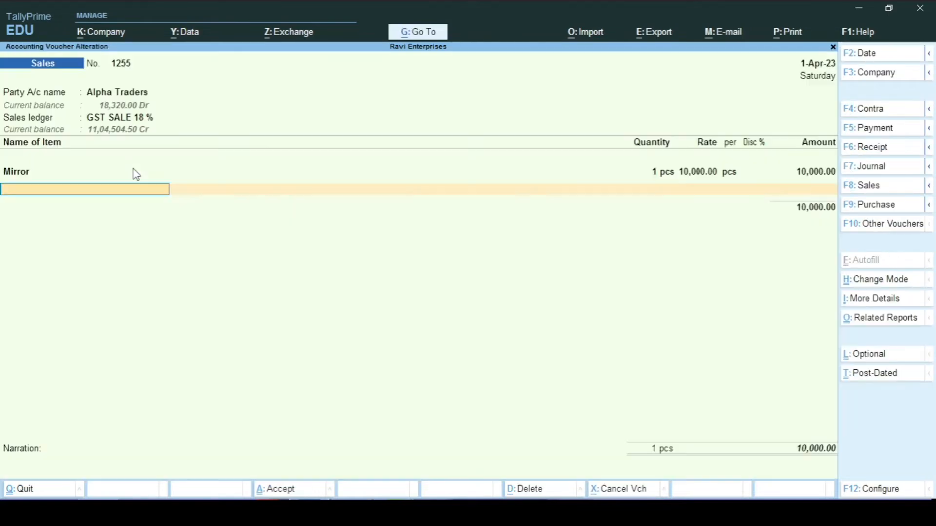
pyautogui.hotkey('alt', 'c')
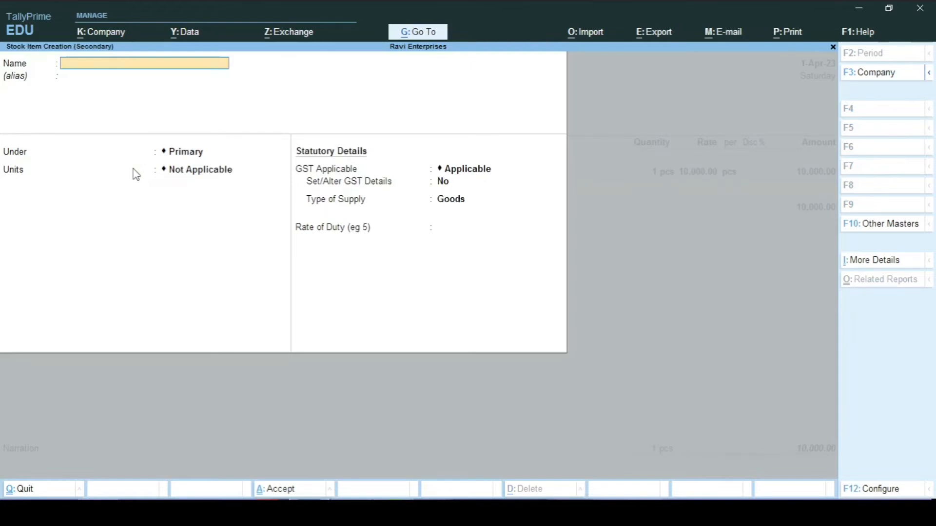
pyautogui.write('Table')
pyautogui.press('Return')
pyautogui.press('Return')
pyautogui.press('Return')
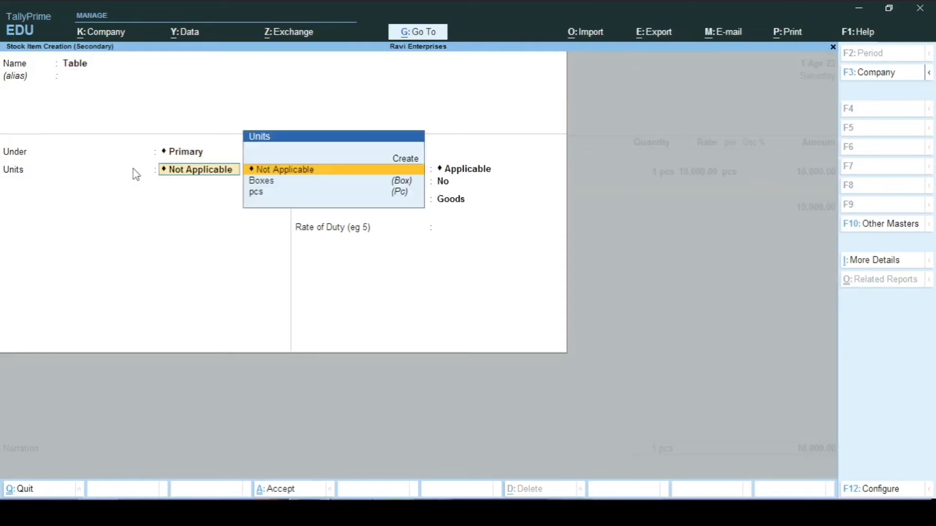
# Set the Table item's unit to pcs, keep its default statutory details, and save it without a description
pyautogui.press('Down')
pyautogui.press('Down')
pyautogui.press('Return')
pyautogui.press('Return')
pyautogui.press('Return')
pyautogui.press('Return')
pyautogui.press('Return')
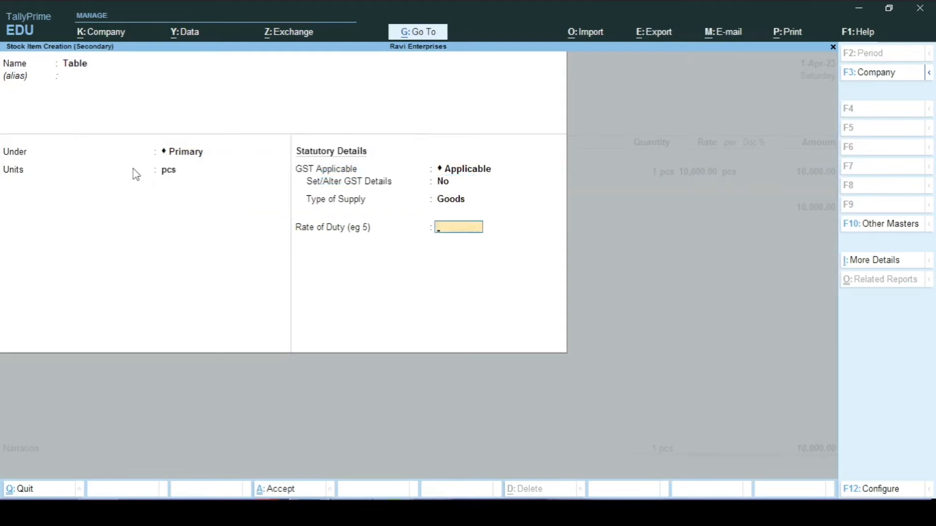
pyautogui.press('Escape')
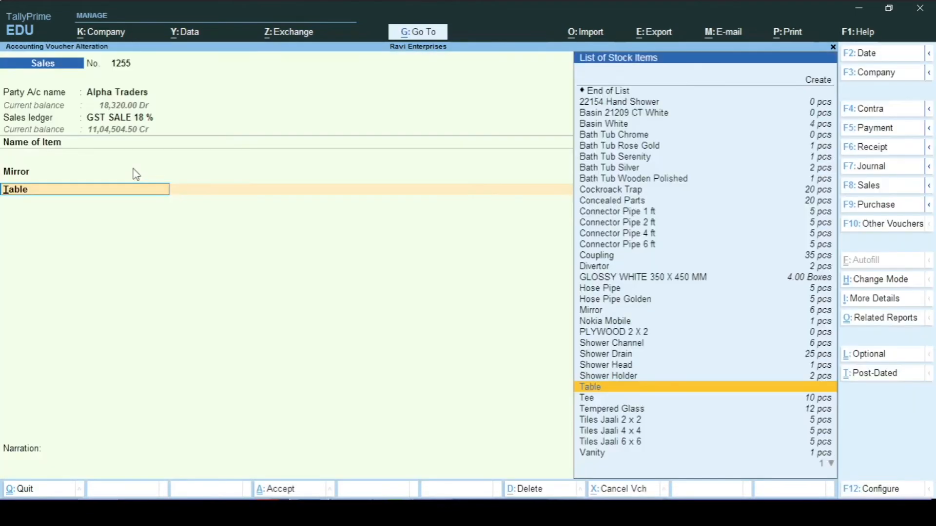
pyautogui.press('Return')
pyautogui.press('Return')
pyautogui.press('Return')
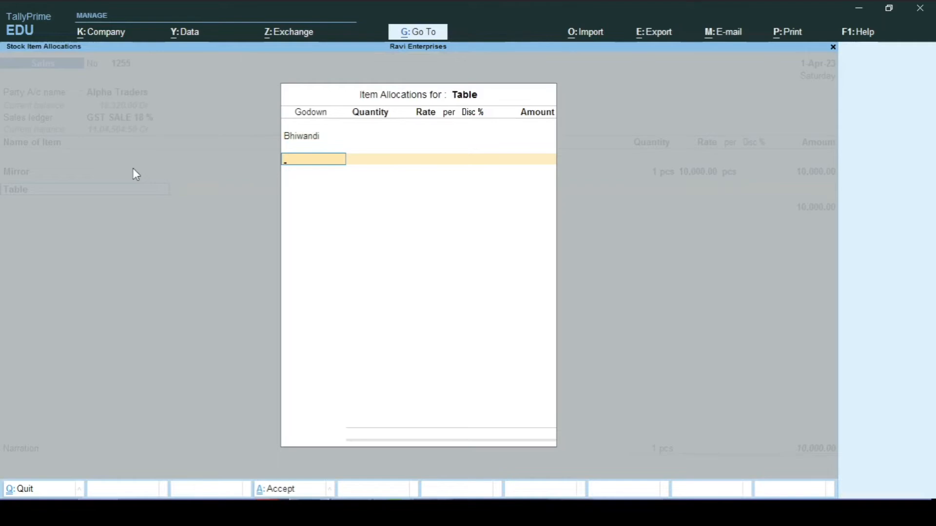
pyautogui.press('BackSpace')
pyautogui.press('BackSpace')
pyautogui.press('BackSpace')
pyautogui.press('BackSpace')
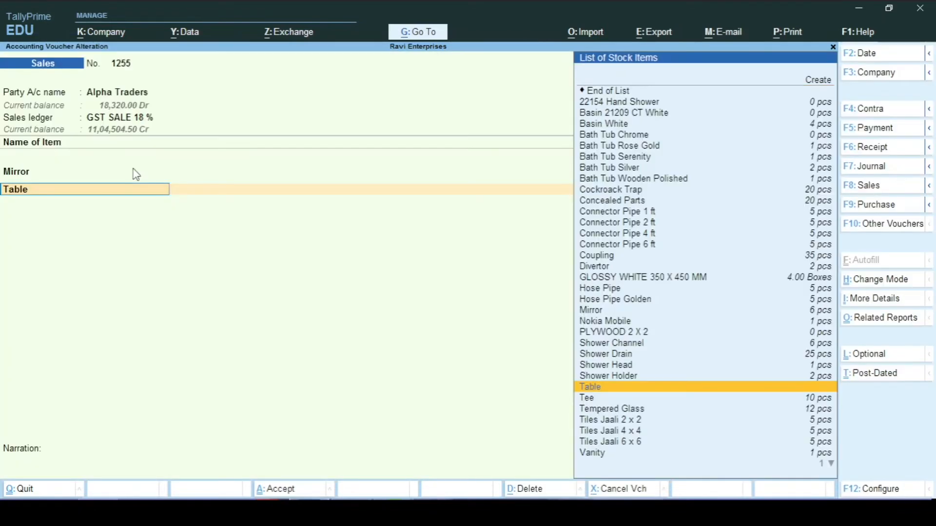
# Create another stock item named Deluxe Paper with default settings and leave its description empty
pyautogui.hotkey('alt', 'c')
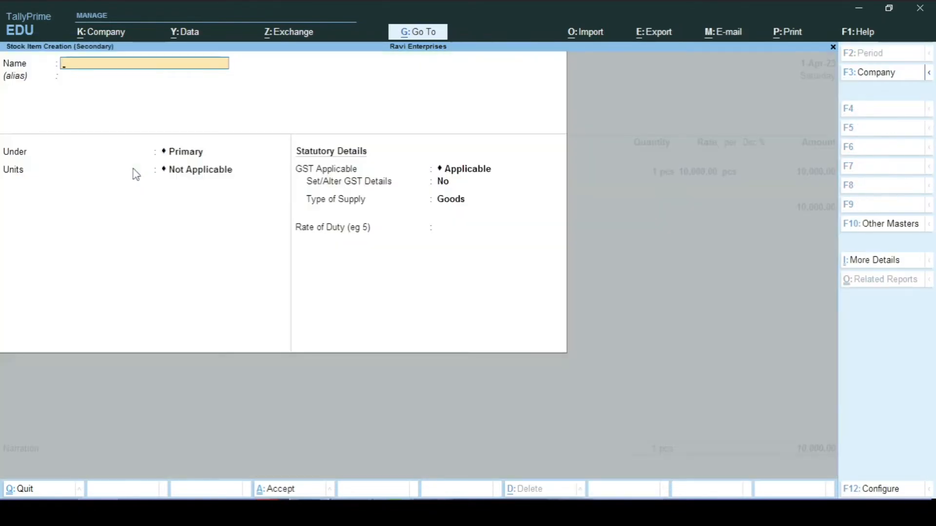
pyautogui.write('Deluxe Paper')
pyautogui.press('Return')
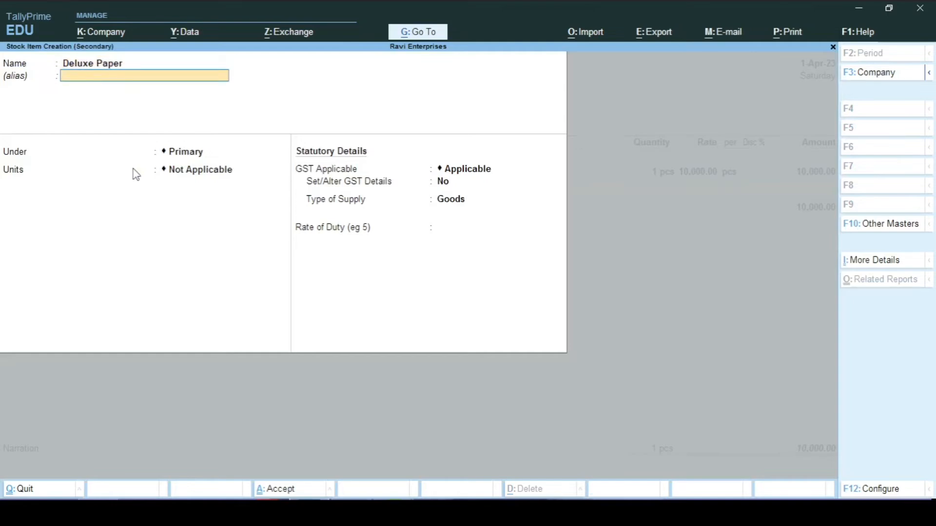
pyautogui.hotkey('ctrl', 'a')
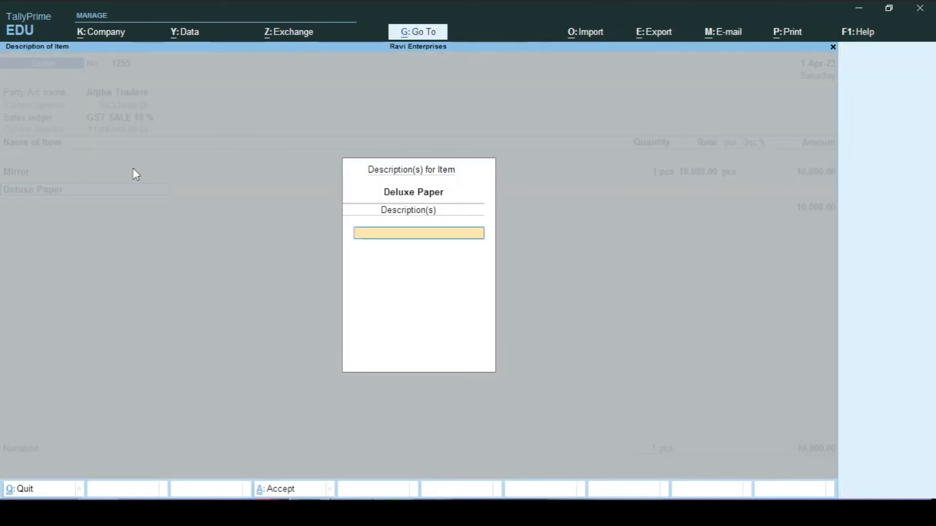
pyautogui.press('Escape')
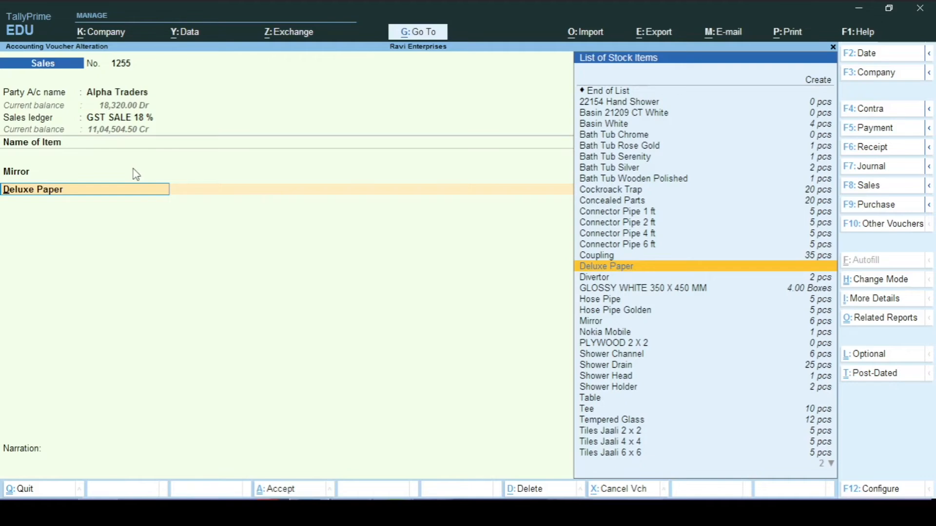
pyautogui.hotkey('alt', 'c')
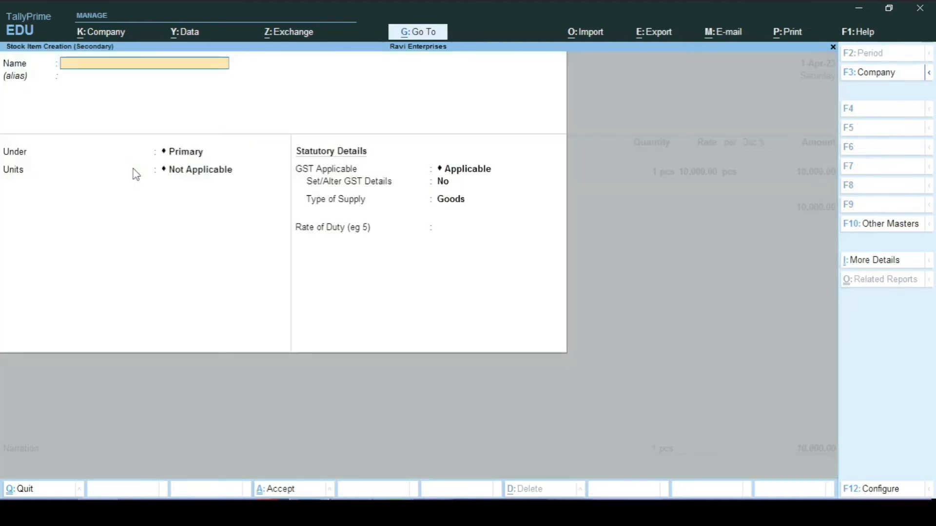
pyautogui.press('Escape')
pyautogui.press('y')
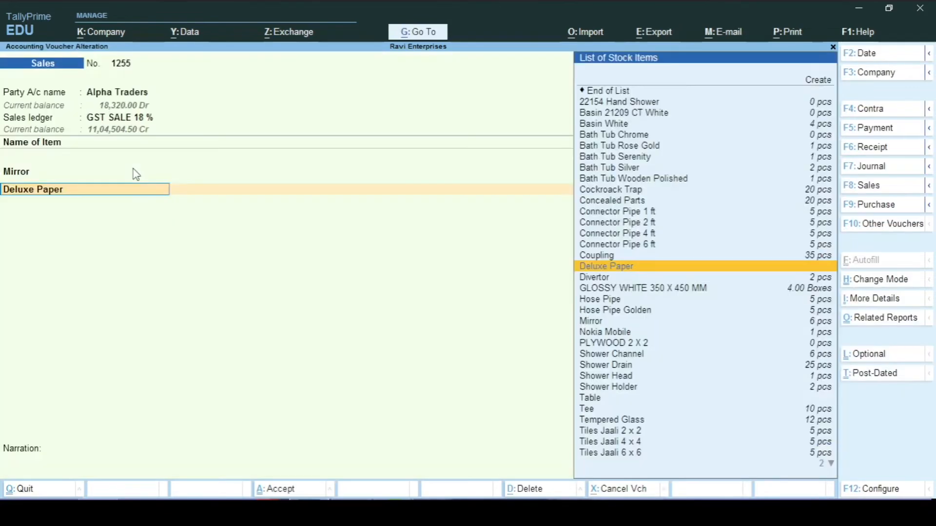
# Return to the party account name, view the ledger creation form, and leave it without creating a ledger
pyautogui.press('BackSpace')
pyautogui.press('BackSpace')
pyautogui.press('BackSpace')
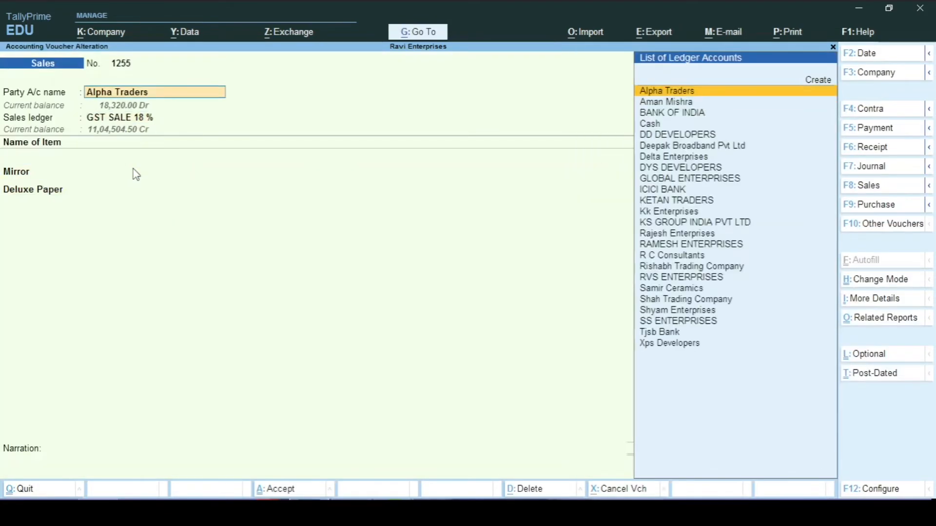
pyautogui.hotkey('alt', 'c')
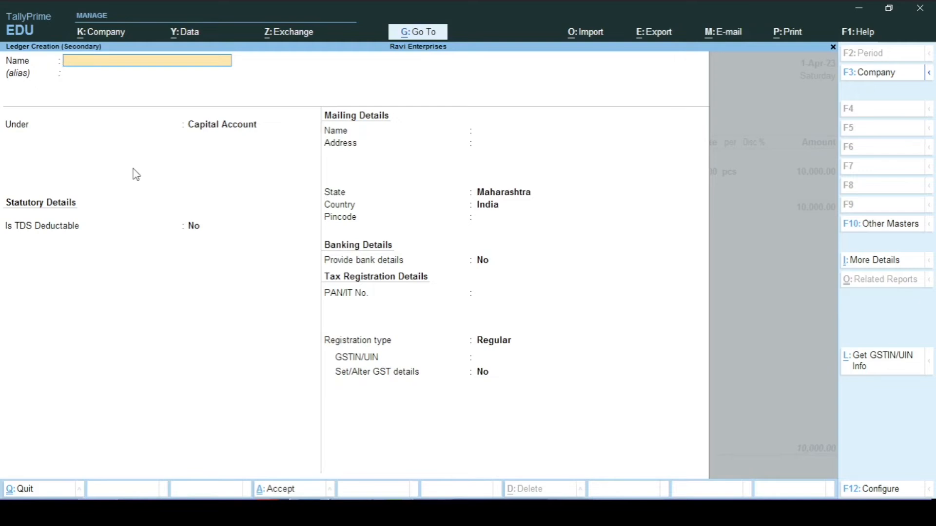
pyautogui.press('Escape')
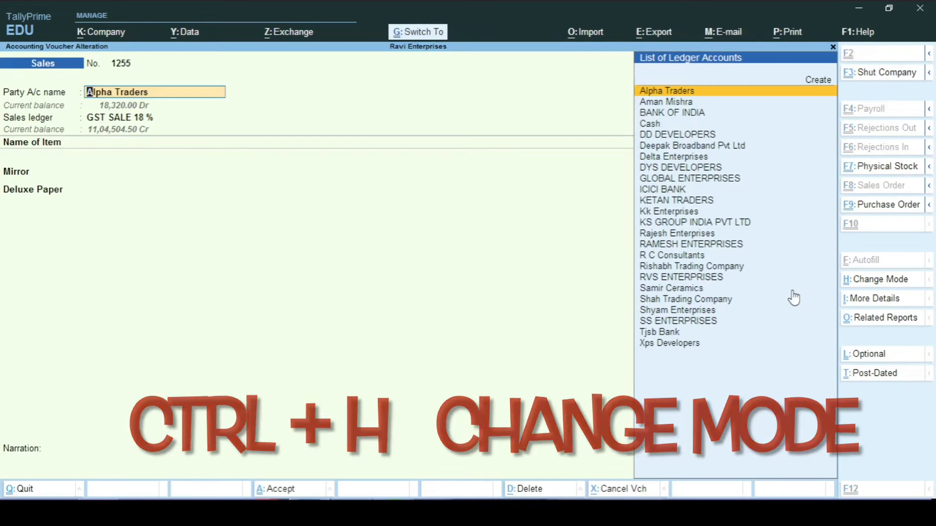
# Change the sales voucher's mode to As Voucher
pyautogui.hotkey('ctrl', 'h')
pyautogui.press('Down')
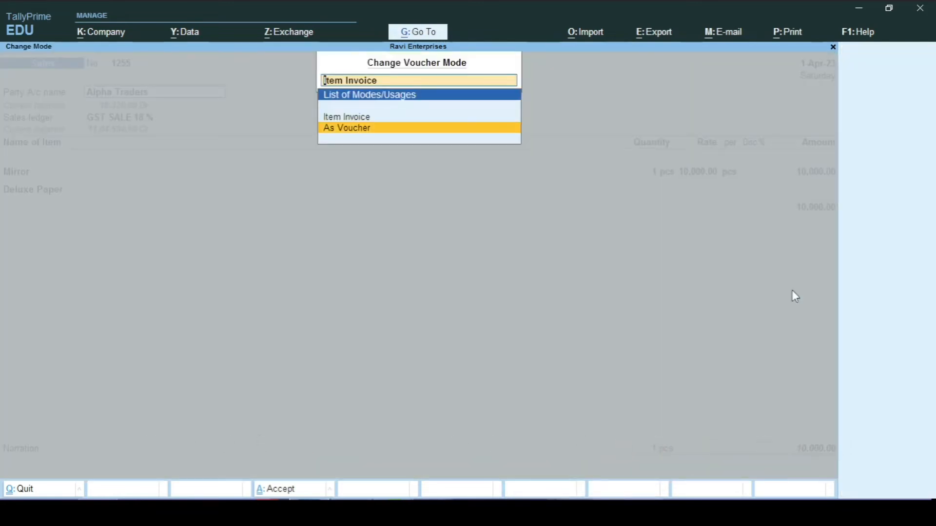
pyautogui.press('Up')
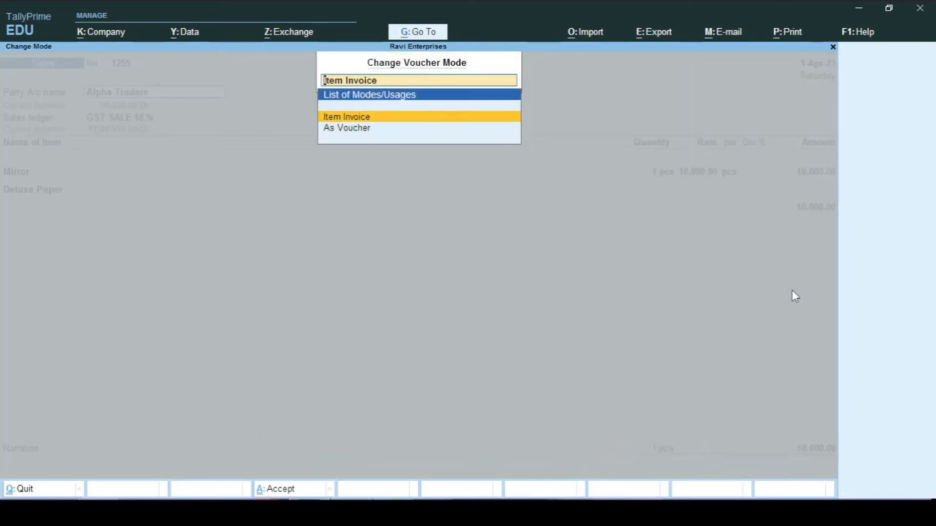
pyautogui.press('Down')
pyautogui.press('Return')
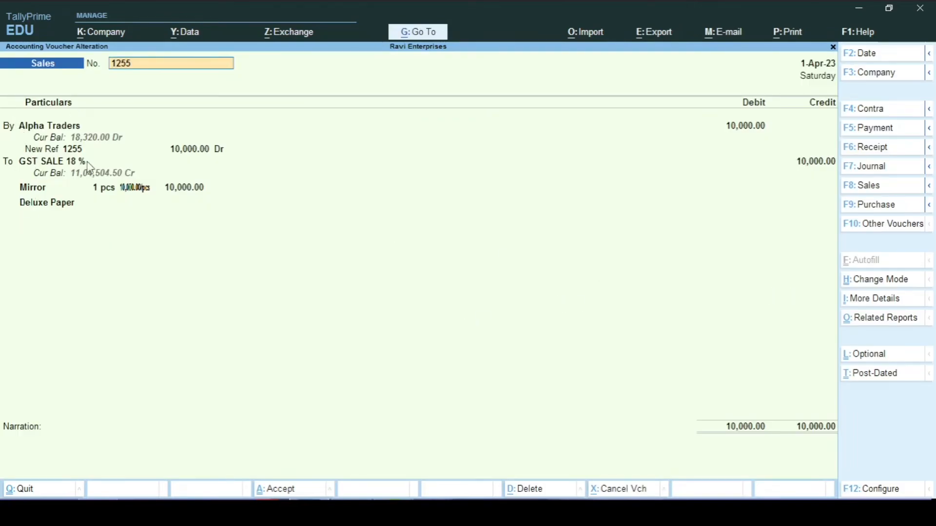
# Change the sales voucher's mode back to Item Invoice
pyautogui.hotkey('ctrl', 'h')
pyautogui.press('Up')
pyautogui.press('Return')
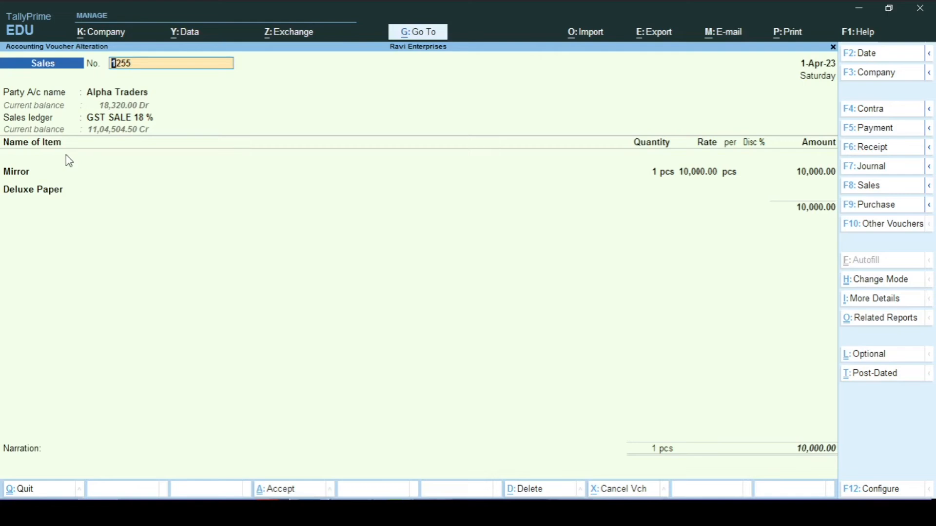
# Calculate 25+35 in the built-in calculator and close it
pyautogui.hotkey('ctrl', 'n')
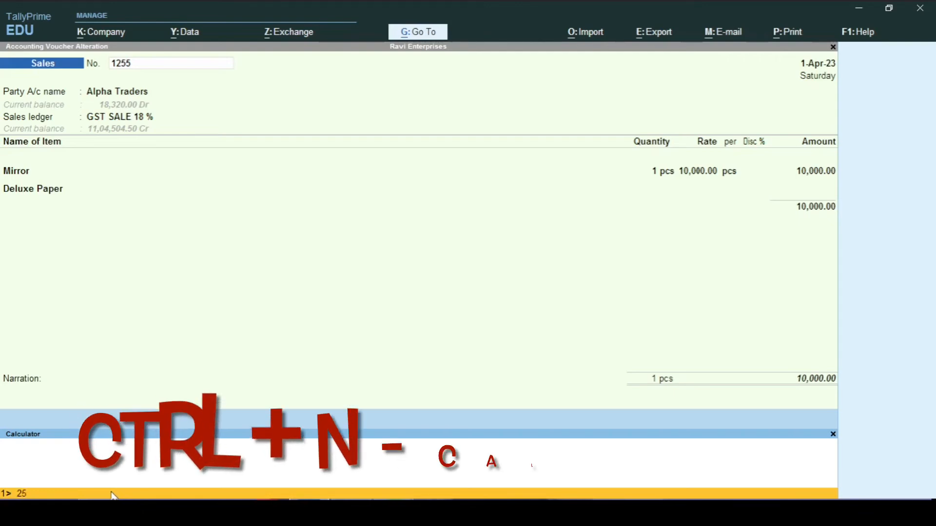
pyautogui.write('25+35')
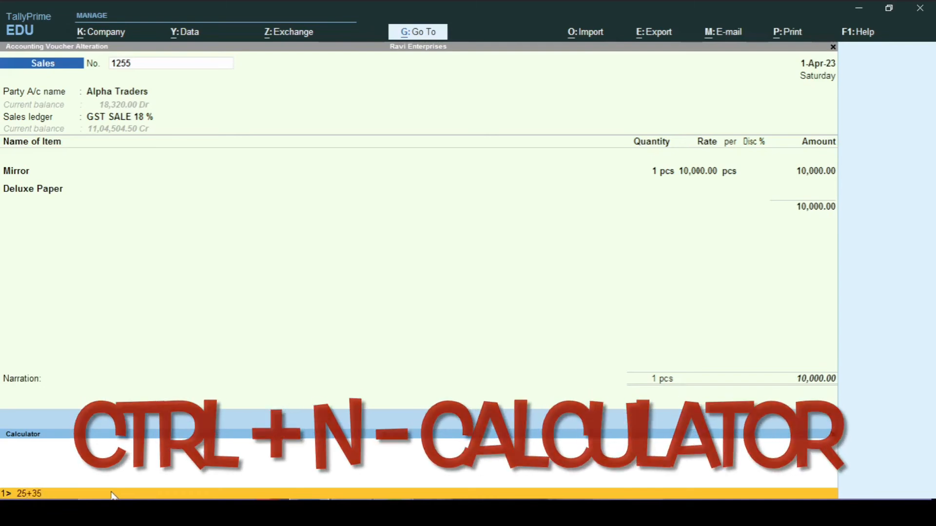
pyautogui.press('Return')
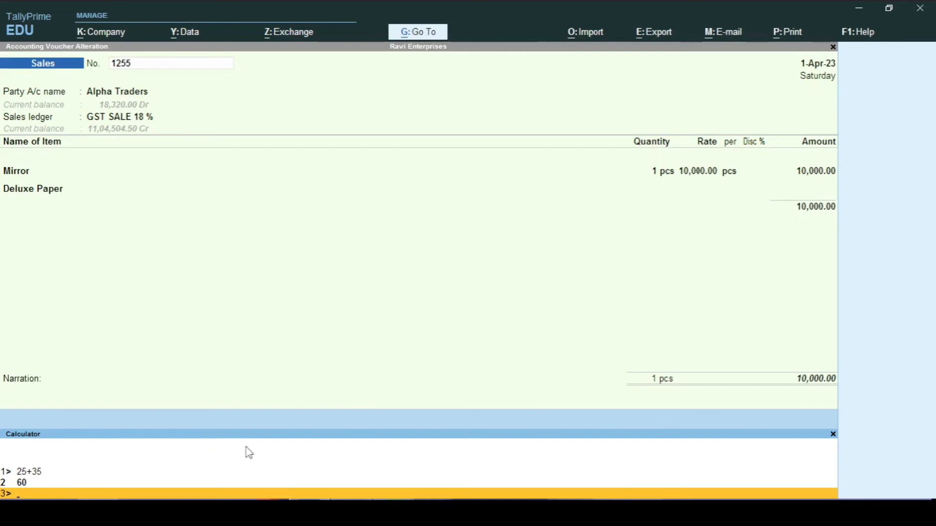
pyautogui.hotkey('ctrl', 'n')
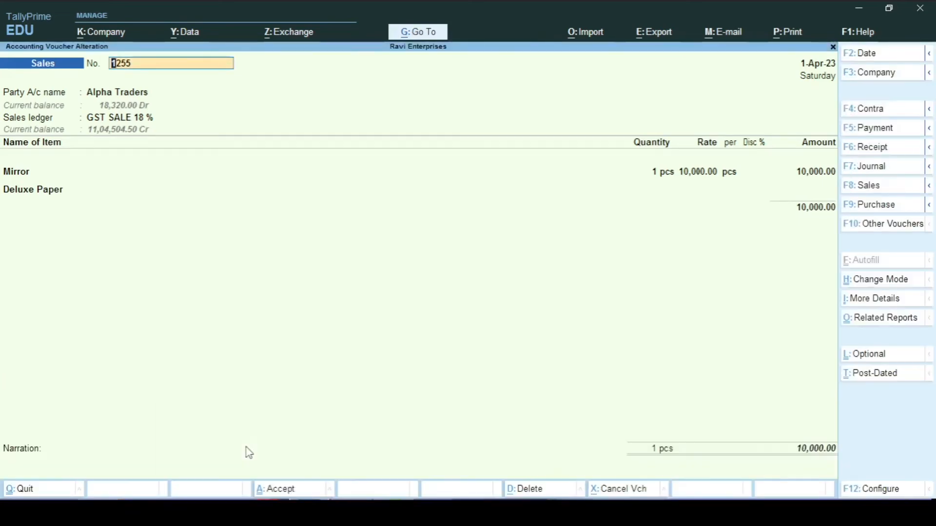
# Leave the sales voucher without saving the added Deluxe Paper line
pyautogui.press('Escape')
pyautogui.press('Escape')
pyautogui.press('y')
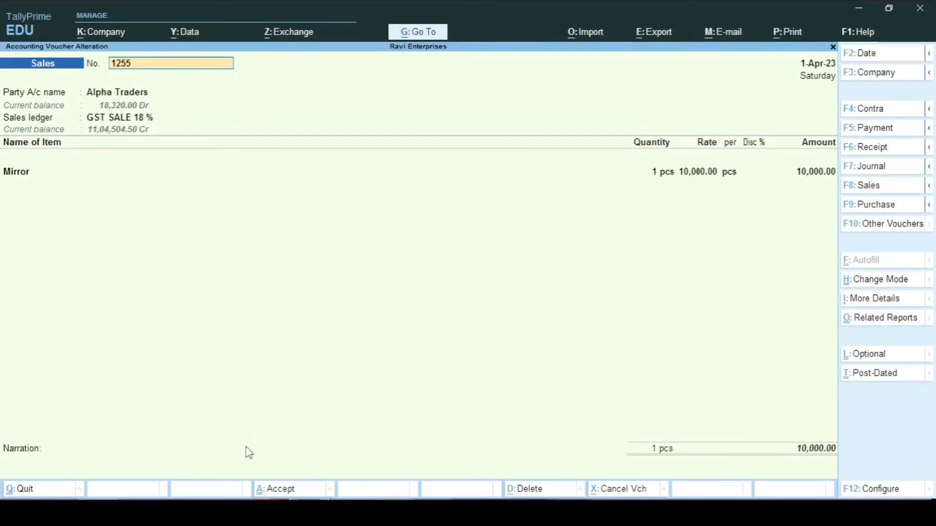
# Accept the dispatch and party details of the Alpha Traders sales voucher as they are
pyautogui.press('Return')
pyautogui.press('Return')
pyautogui.hotkey('ctrl', 'a')
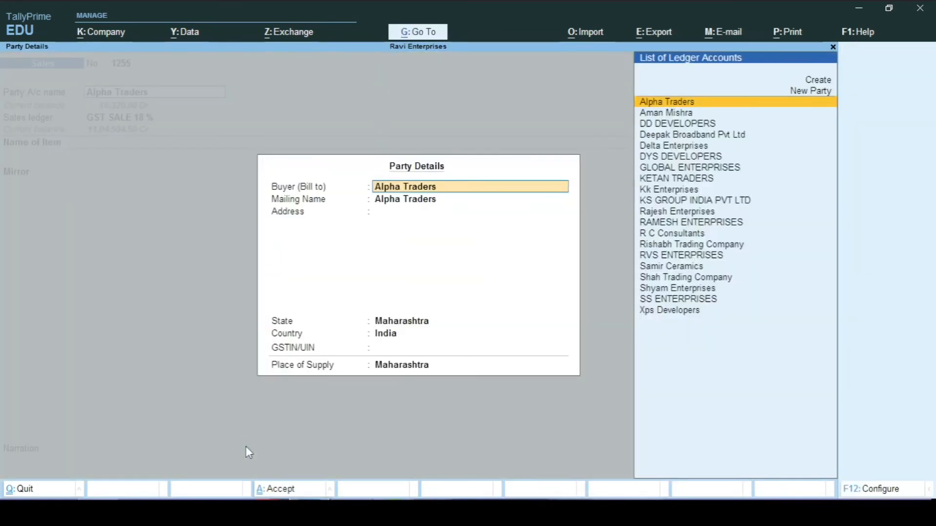
pyautogui.hotkey('ctrl', 'a')
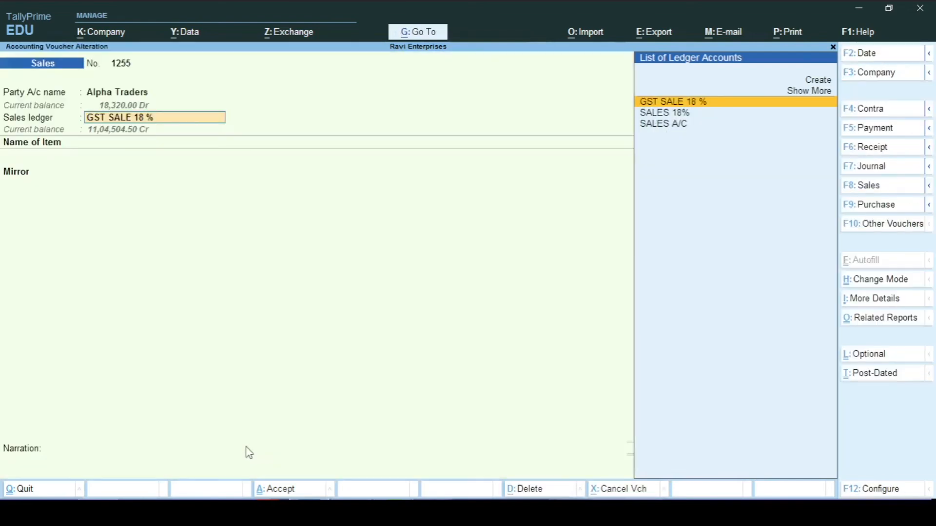
# Keep the GST SALE 18 % ledger and the Mirror line, and add Divertor from the Bhiwandi godown as the second item
pyautogui.press('Return')
pyautogui.press('Return')
pyautogui.press('Return')
pyautogui.press('Return')
pyautogui.press('Return')
pyautogui.press('Return')
pyautogui.press('Return')
pyautogui.press('Return')
pyautogui.press('Return')
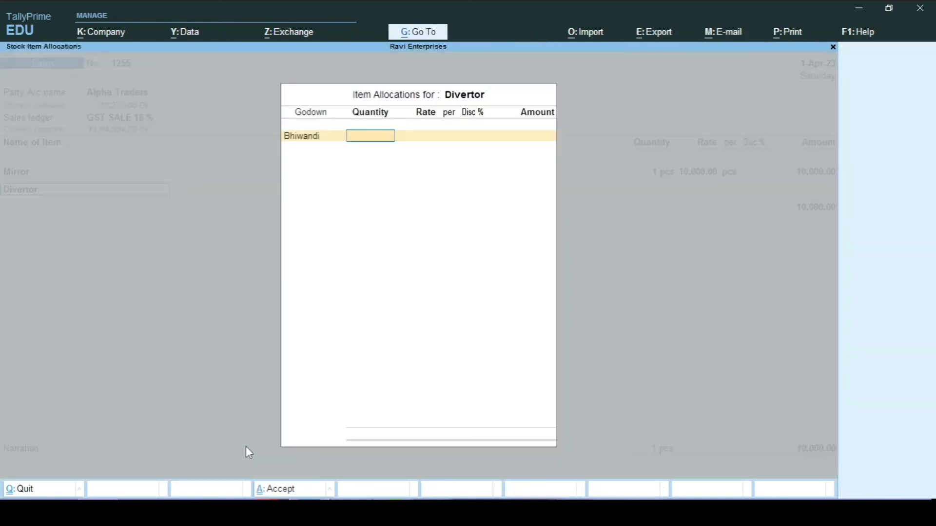
# Allocate 2 pcs of Divertor at a rate of 21 per piece
pyautogui.write('2')
pyautogui.press('Return')
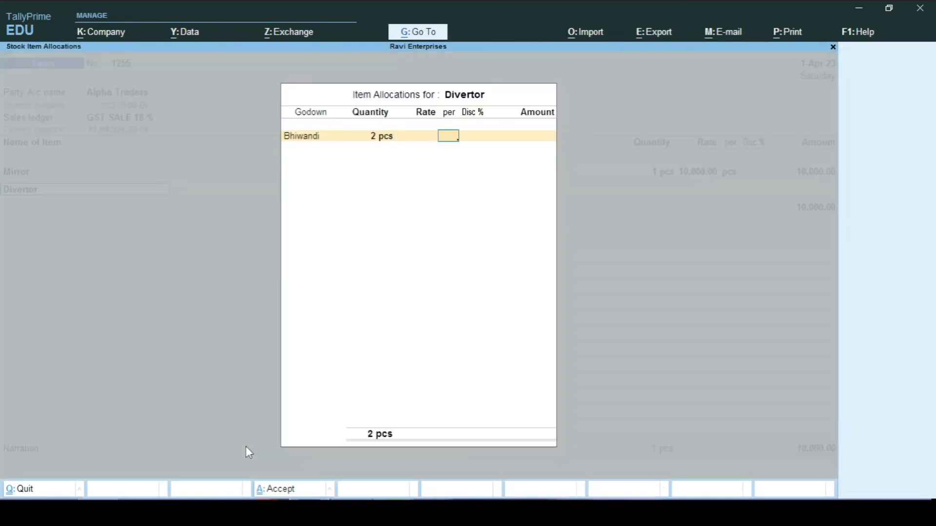
pyautogui.write('21')
pyautogui.press('Return')
pyautogui.press('Return')
pyautogui.press('Return')
pyautogui.press('Return')
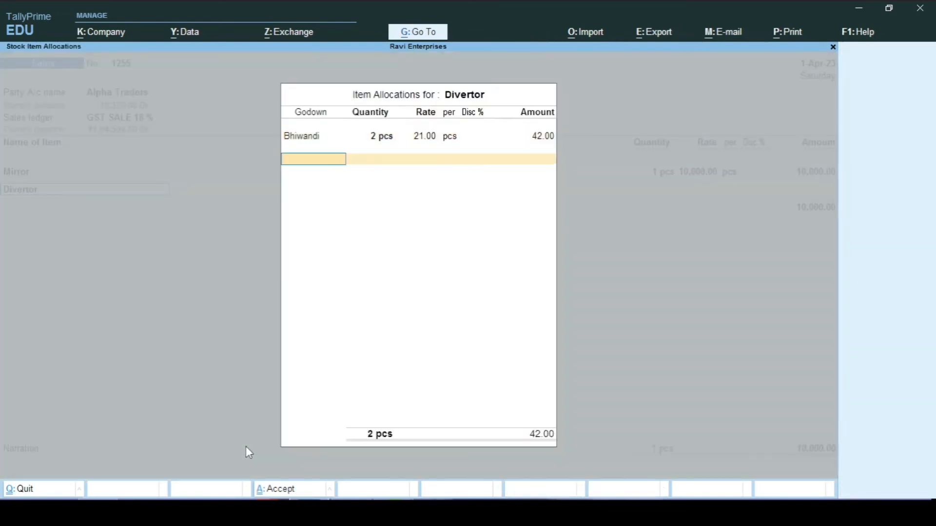
pyautogui.press('Return')
pyautogui.press('Return')
# Add Shower Drain as the third item with a quantity of 1 pcs from the Bhiwandi godown
pyautogui.write('Dr')
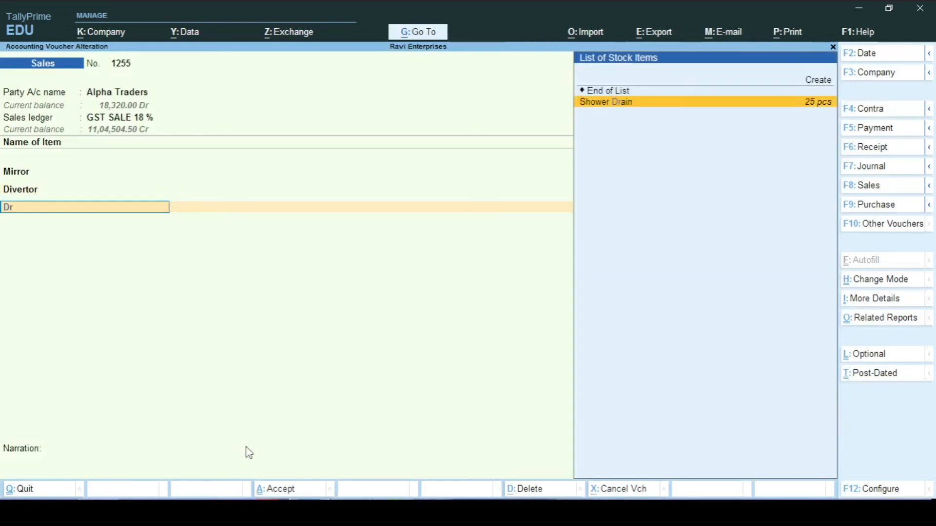
pyautogui.press('Return')
pyautogui.press('Return')
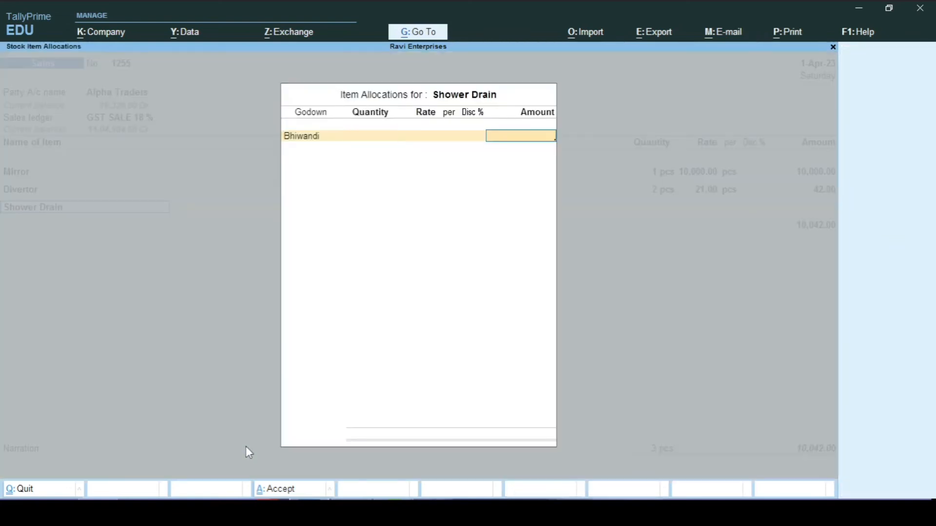
pyautogui.write('1')
pyautogui.press('Return')
pyautogui.press('Return')
pyautogui.press('Return')
pyautogui.press('BackSpace')
pyautogui.press('BackSpace')
pyautogui.press('BackSpace')
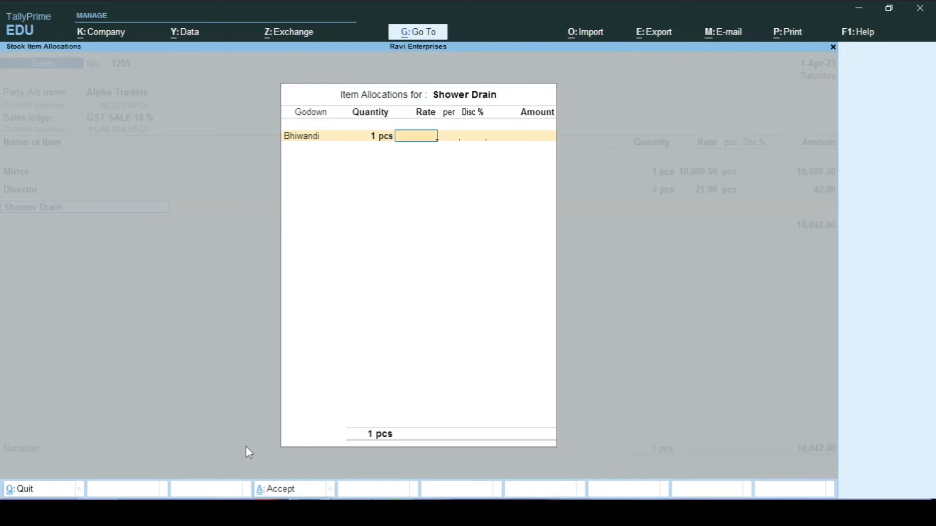
# Set the Shower Drain rate to 25 per piece and complete its allocation
pyautogui.write('25')
pyautogui.press('Return')
pyautogui.press('Return')
pyautogui.press('Return')
pyautogui.press('Return')
pyautogui.press('Return')
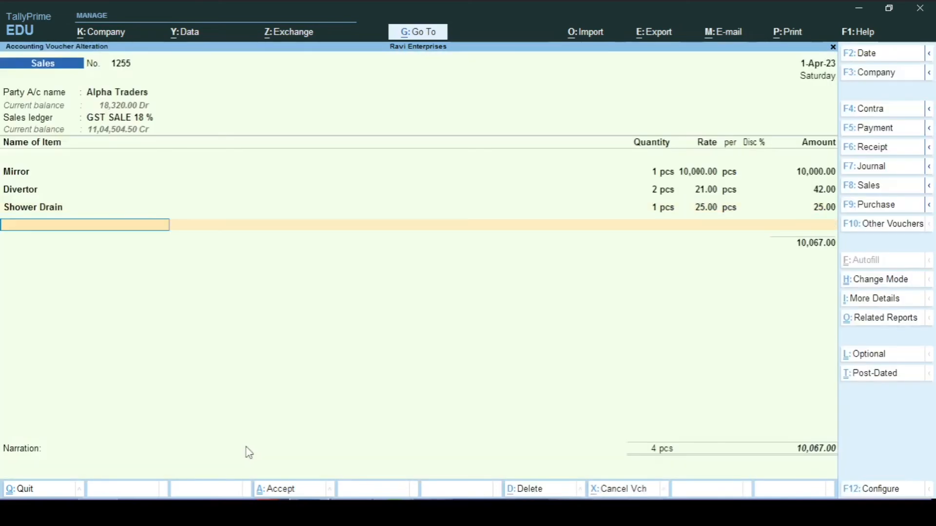
# End the item list, keep the bill-wise details and narration, and save the sales voucher
pyautogui.press('Return')
pyautogui.press('Return')
pyautogui.press('Return')
pyautogui.press('Return')
pyautogui.press('Return')
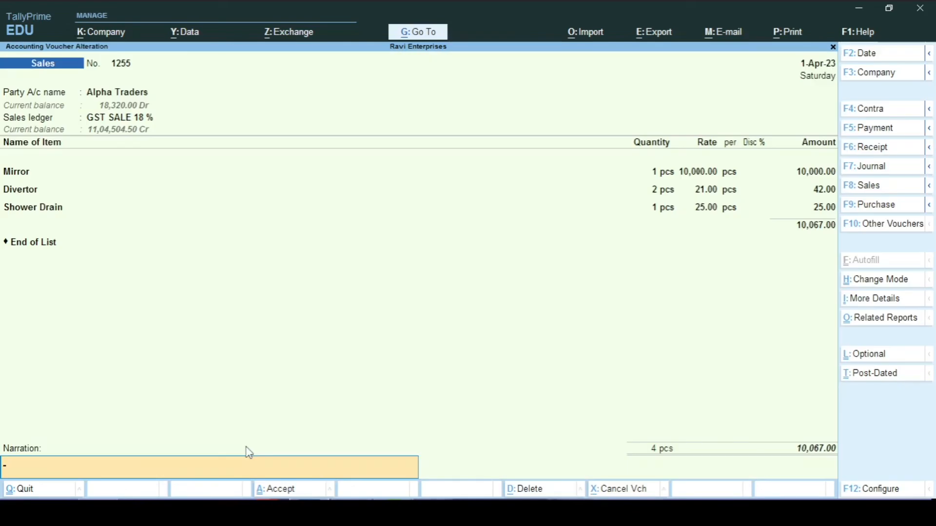
pyautogui.press('Return')
pyautogui.press('Return')
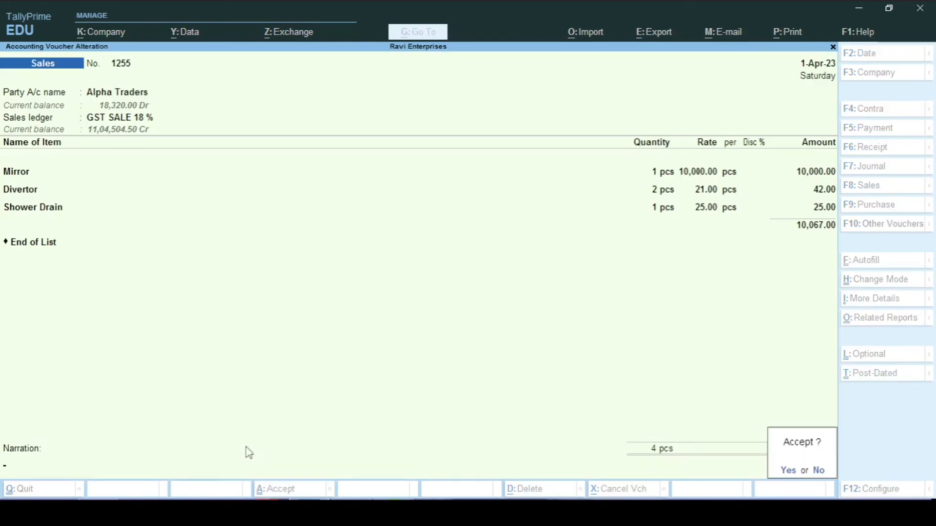
pyautogui.press('Return')
# Reopen the saved Alpha Traders sales voucher and accept its dispatch and party details
pyautogui.press('pageup')
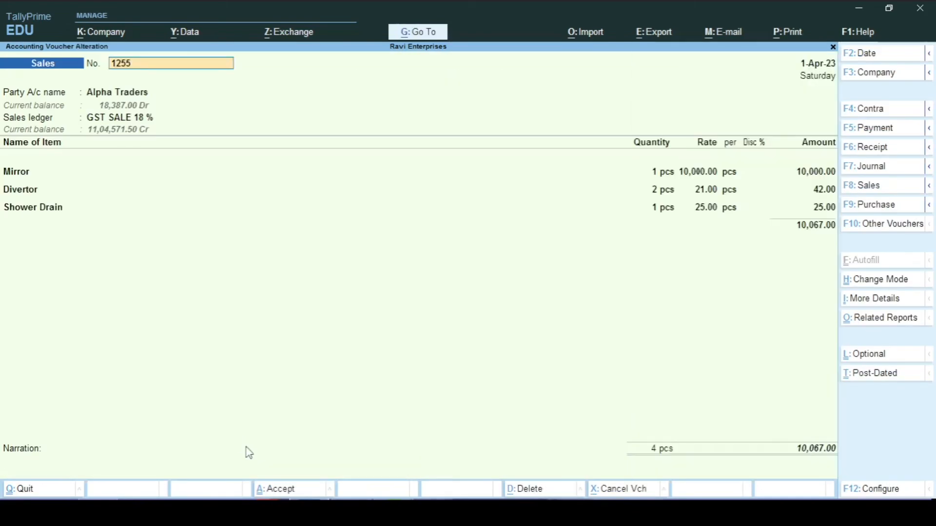
pyautogui.press('Return')
pyautogui.press('Return')
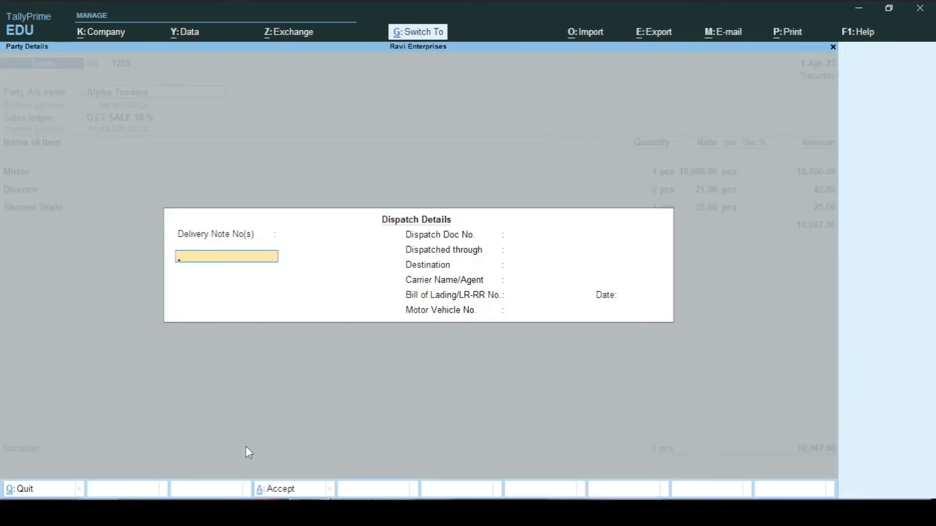
pyautogui.hotkey('ctrl', 'a')
pyautogui.hotkey('ctrl', 'a')
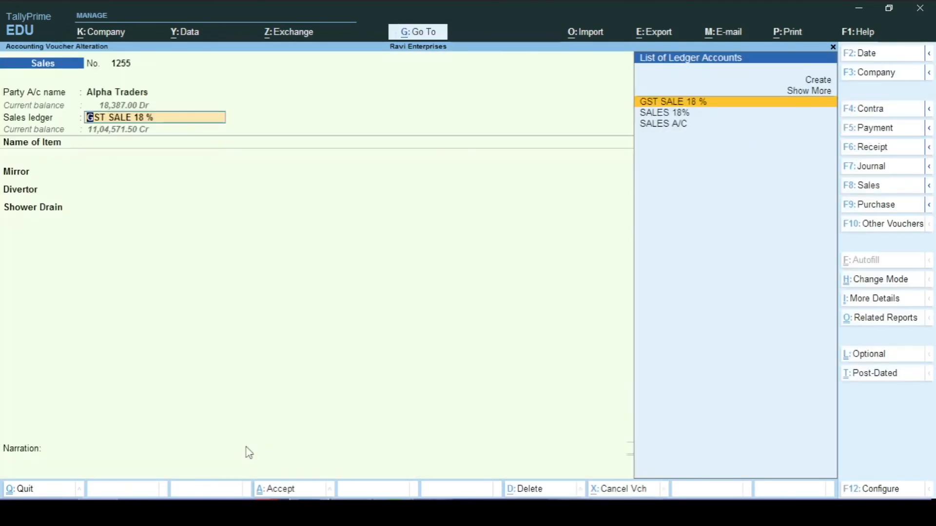
# Remove the Mirror and Divertor lines from the sales voucher
pyautogui.press('Return')
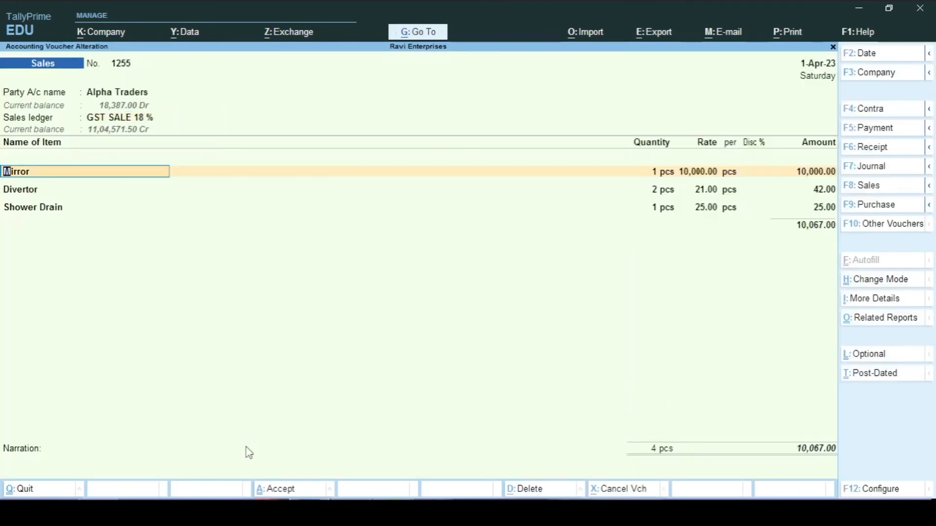
pyautogui.hotkey('ctrl', 'd')
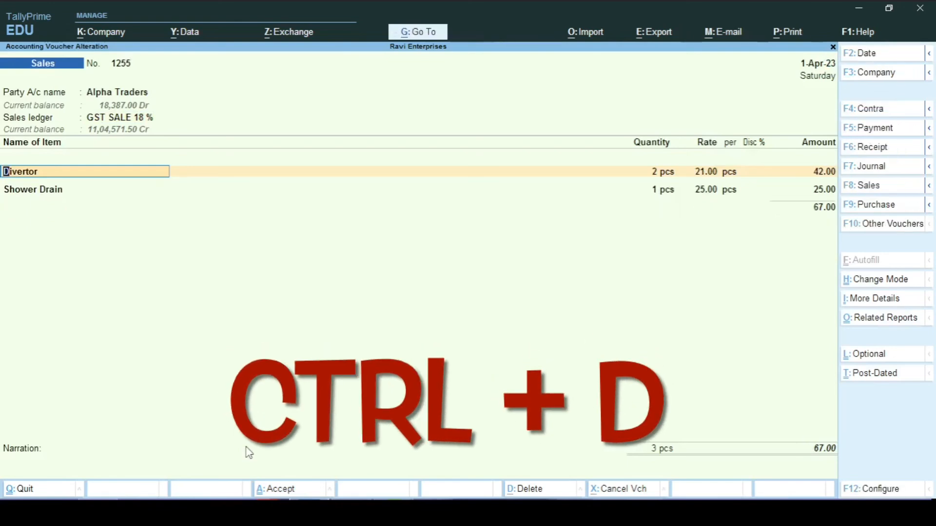
pyautogui.hotkey('ctrl', 'd')
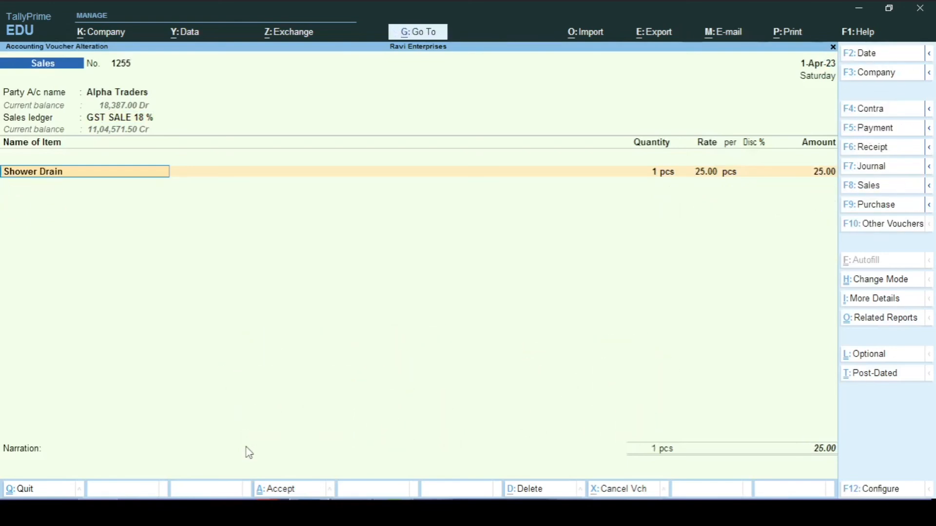
# Keep the Shower Drain allocation of 1 pcs at 25 from the Bhiwandi godown
pyautogui.press('Return')
pyautogui.press('Return')
pyautogui.press('Return')
pyautogui.press('Return')
pyautogui.press('Return')
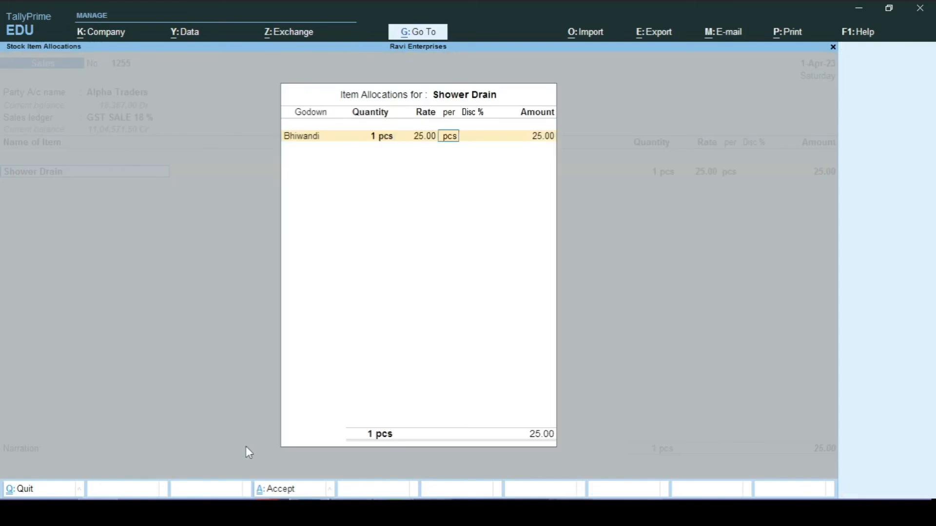
pyautogui.press('Return')
pyautogui.press('Return')
pyautogui.press('Return')
pyautogui.press('Return')
pyautogui.press('Return')
pyautogui.press('Return')
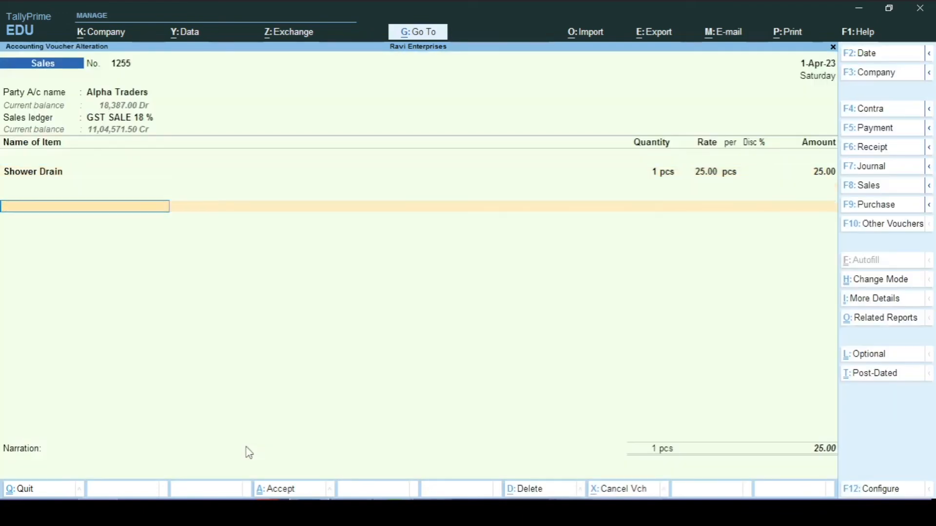
# Finish the voucher with a new bill reference of 25 Dr and save it despite the tax mismatch
pyautogui.press('Return')
pyautogui.press('Return')
pyautogui.press('Return')
pyautogui.press('Return')
pyautogui.press('Return')
pyautogui.press('Return')
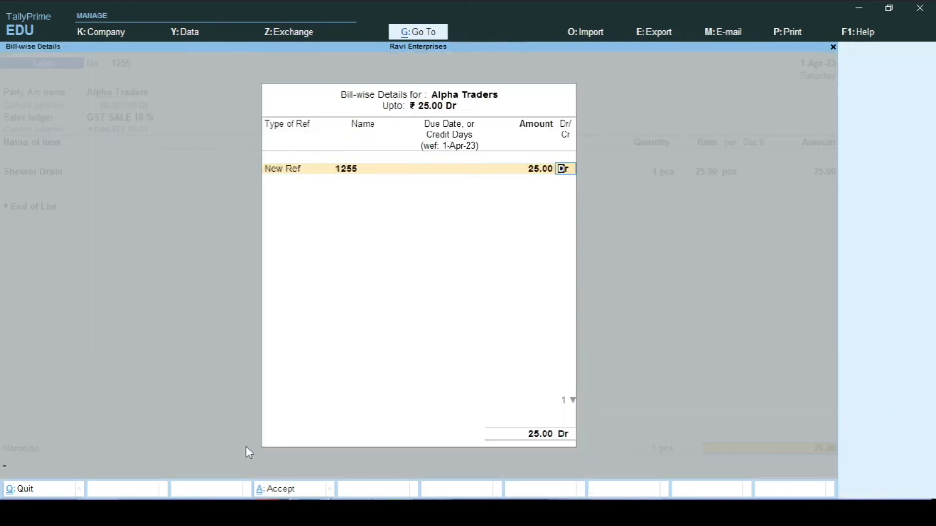
pyautogui.press('Return')
pyautogui.press('Return')
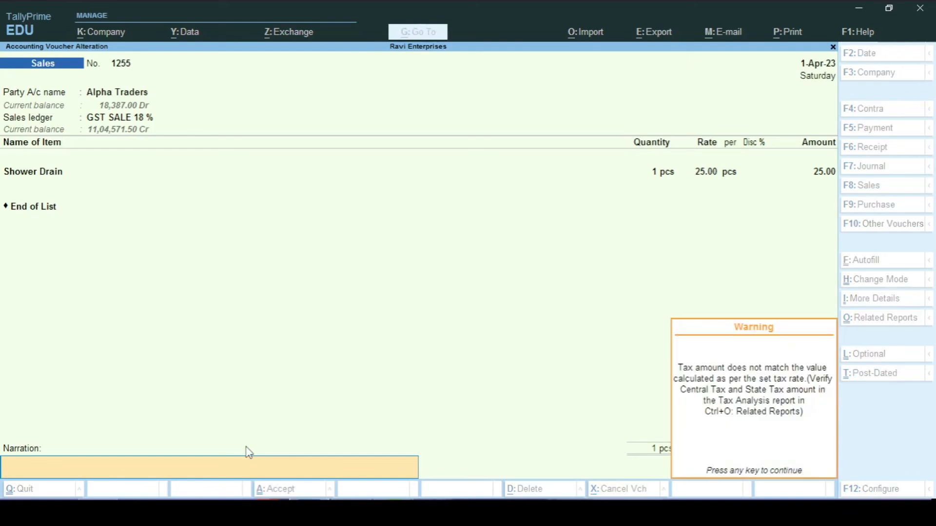
pyautogui.press('Return')
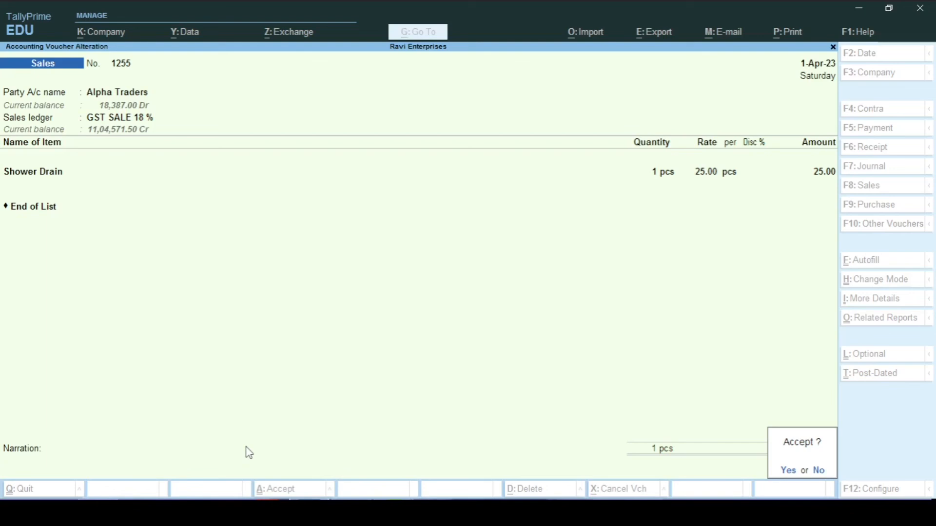
pyautogui.press('Return')
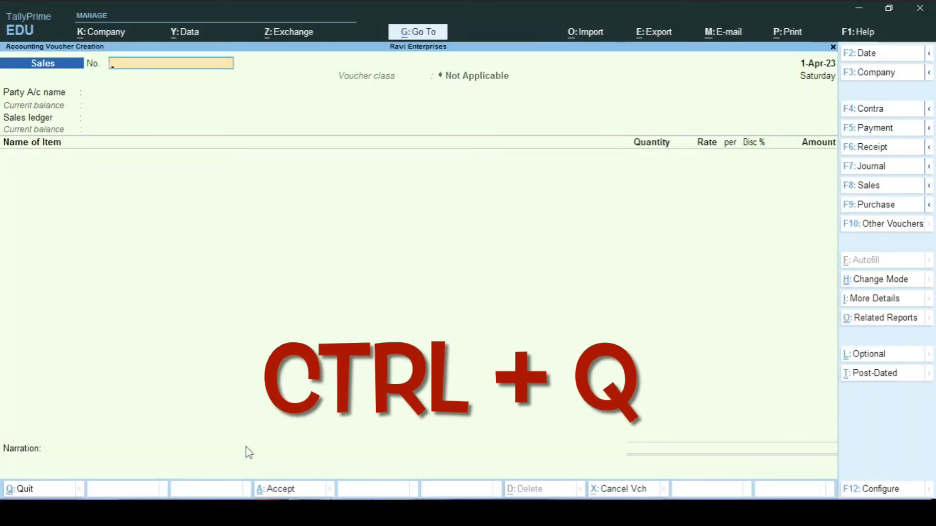
# Quit voucher creation and open the Sales Register from the account books
pyautogui.press('ctrl')
pyautogui.hotkey('ctrl', 'q')
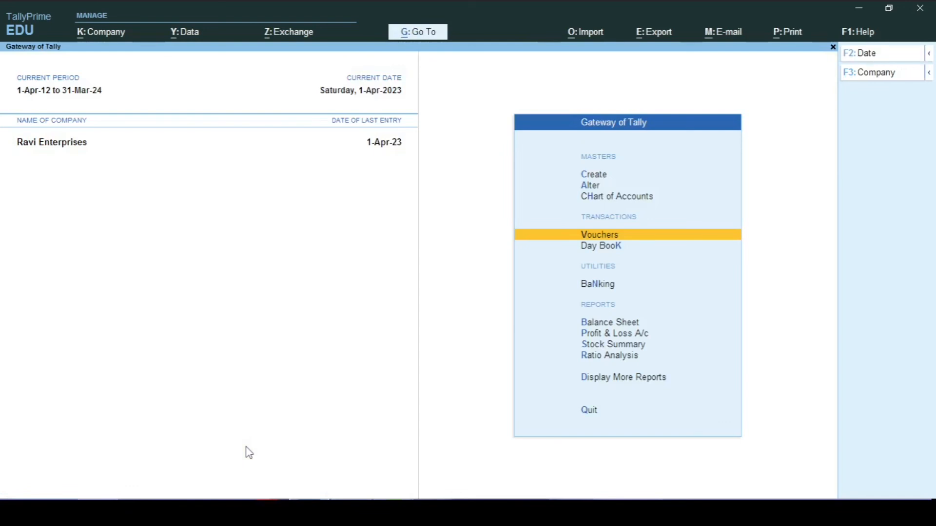
pyautogui.press('d')
pyautogui.press('a')
pyautogui.press('s')
# Open the list of sales vouchers for November 2022 from the register
pyautogui.press('Up')
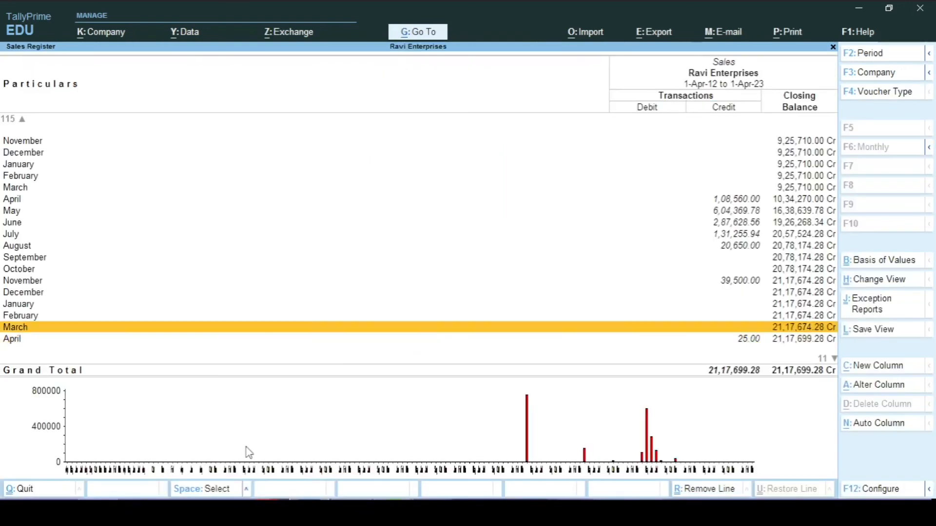
pyautogui.press('Up')
pyautogui.press('Up')
pyautogui.press('Up')
pyautogui.press('Up')
pyautogui.press('Return')
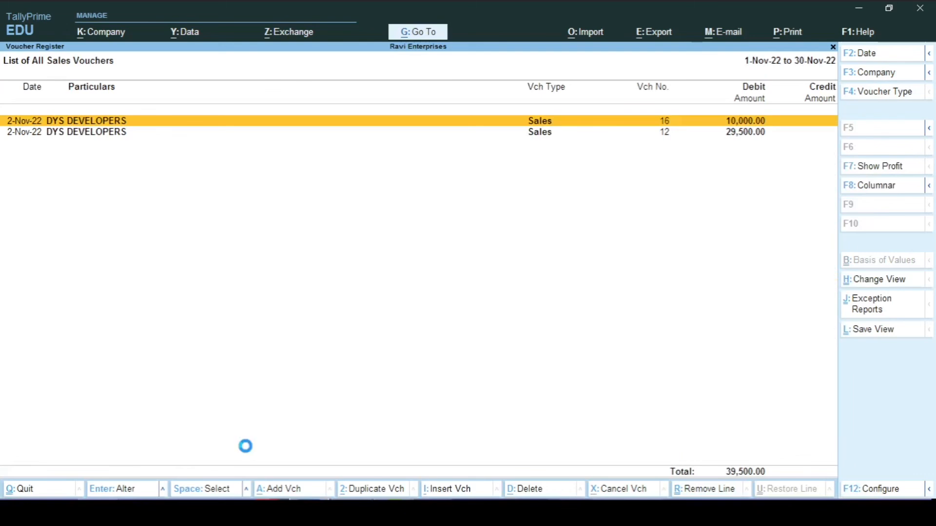
# Open the first DYS DEVELOPERS sales voucher, quit it, and return to the account books menu
pyautogui.press('Return')
pyautogui.hotkey('ctrl', 'q')
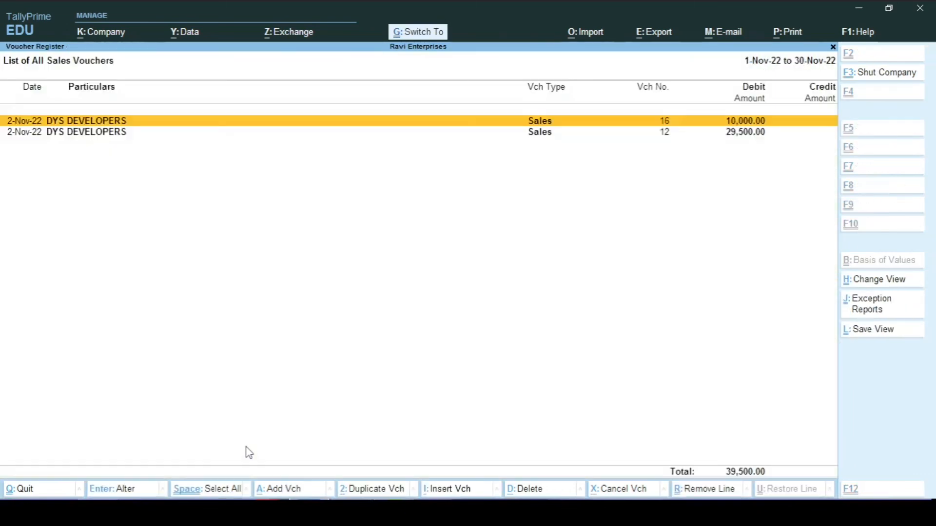
pyautogui.press('Escape')
pyautogui.press('Escape')
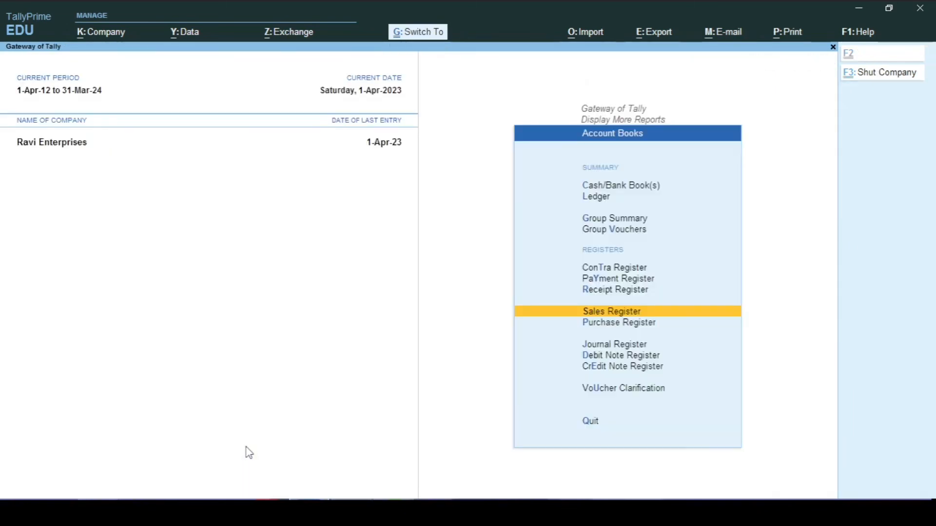